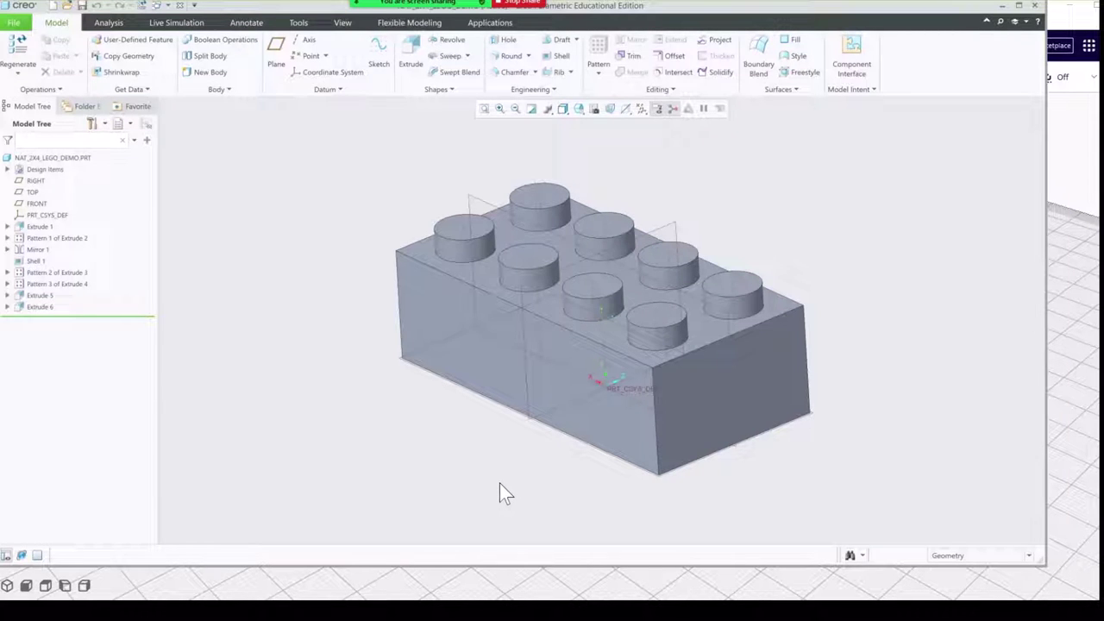
- Open the brick's Model Properties, showing mmKs units and Relative 0.0012 accuracy
mouse_move(474, 447)
middle_mouse_down()
mouse_move(490, 443)
mouse_move(472, 451)
mouse_move(483, 458)
mouse_move(492, 375)
mouse_move(509, 347)
mouse_move(484, 459)
middle_mouse_up()
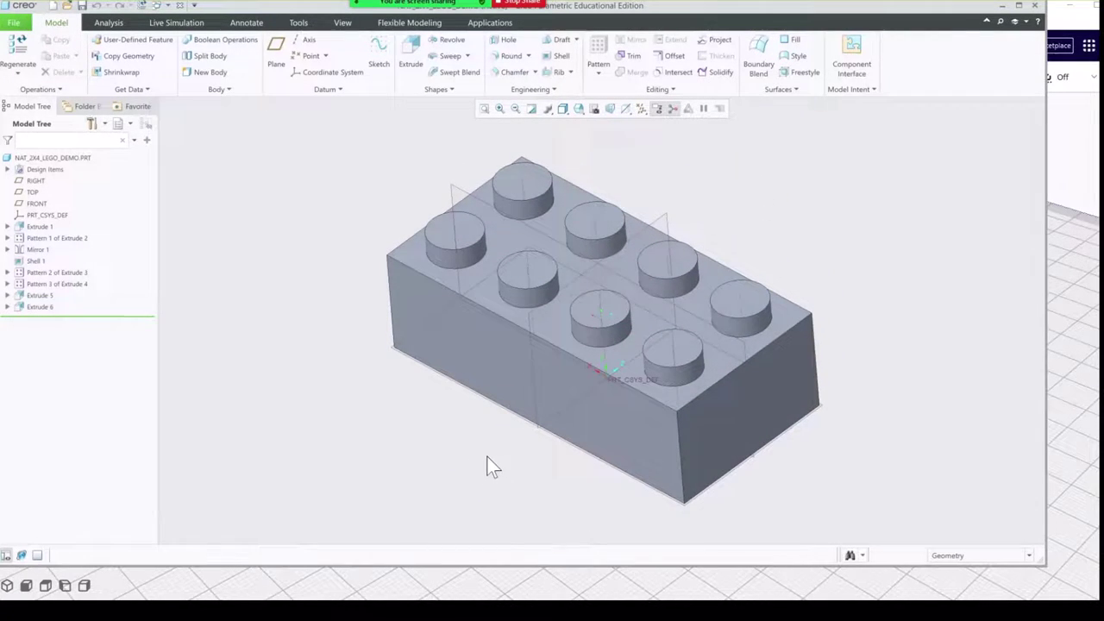
left_click(26, 24)
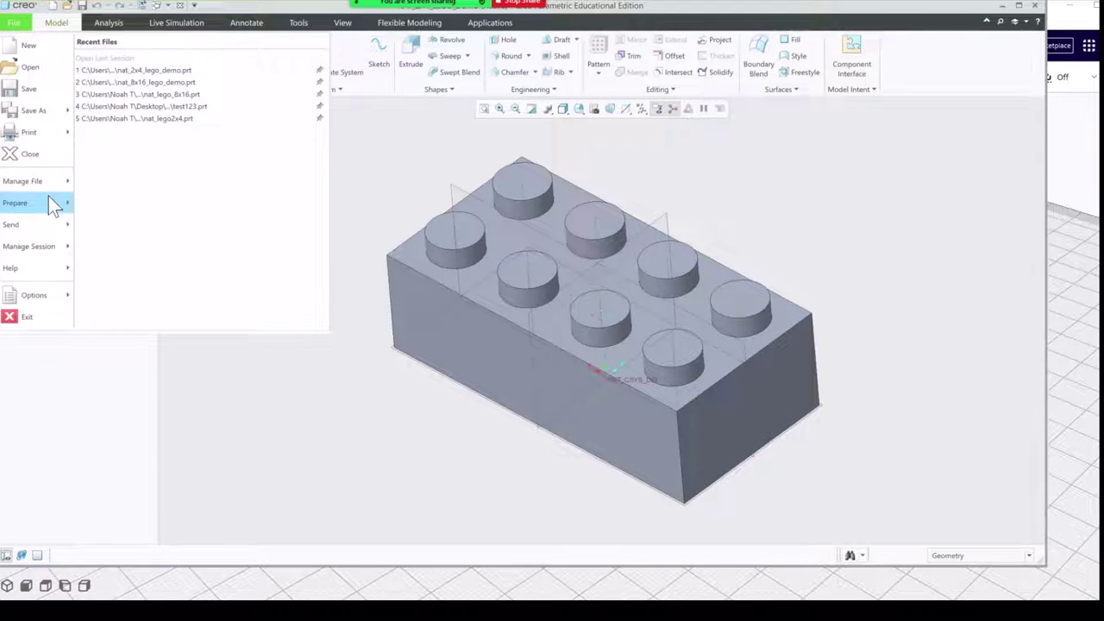
mouse_move(48, 197)
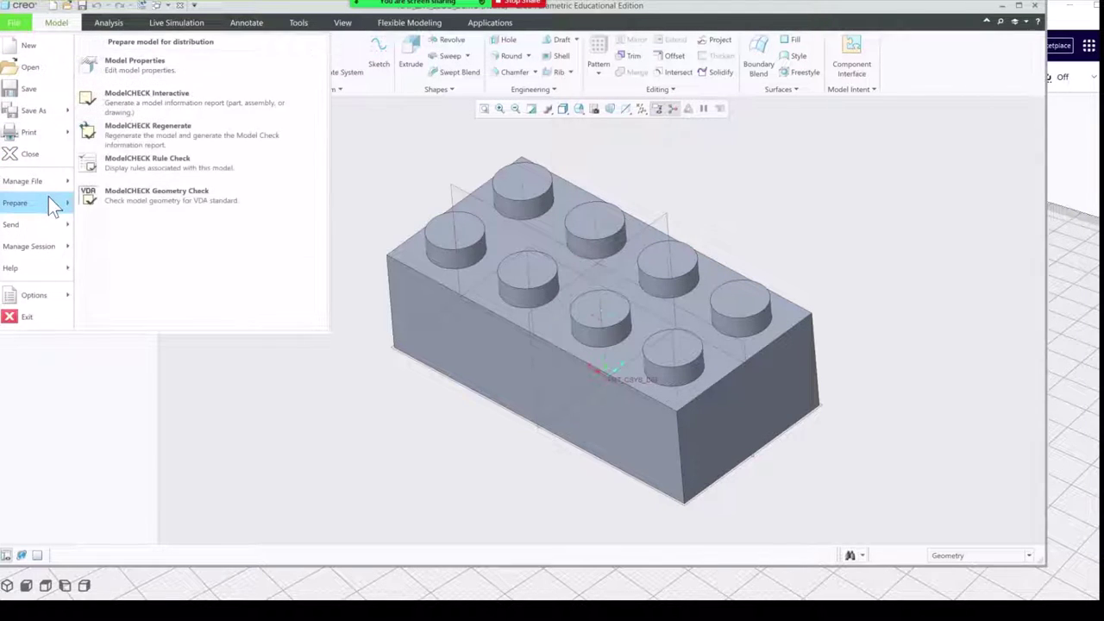
left_click(169, 65)
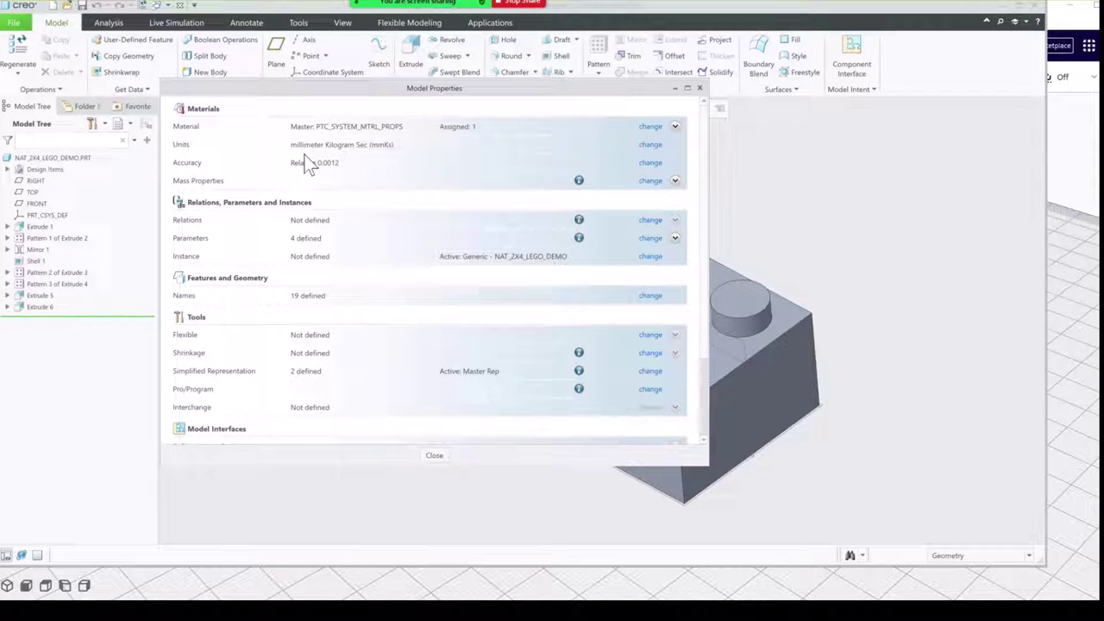
left_click(653, 146)
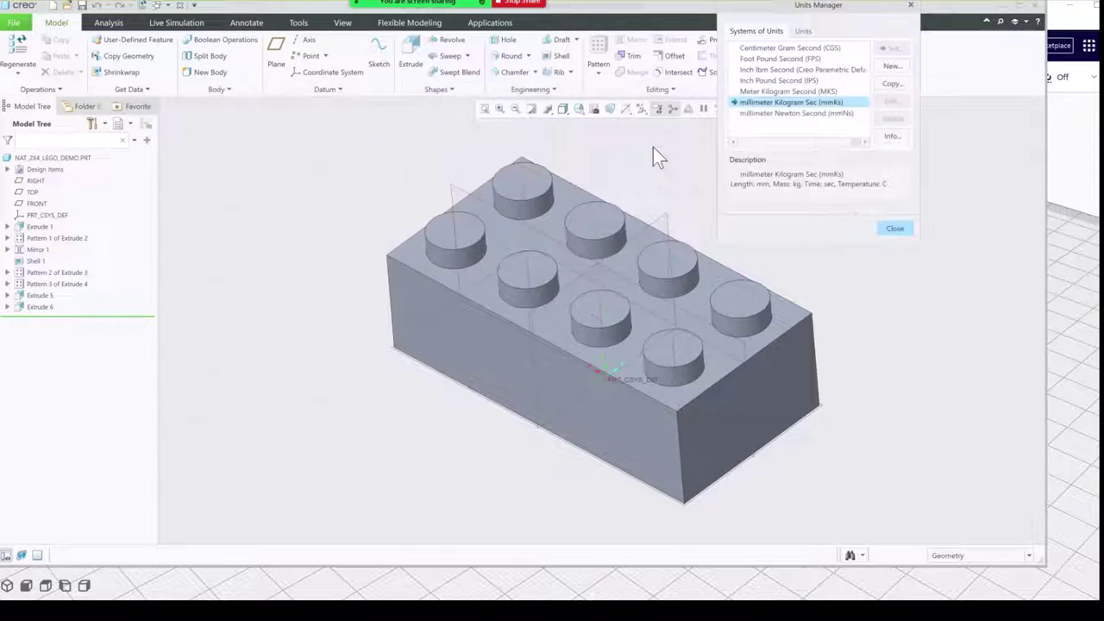
left_click(766, 69)
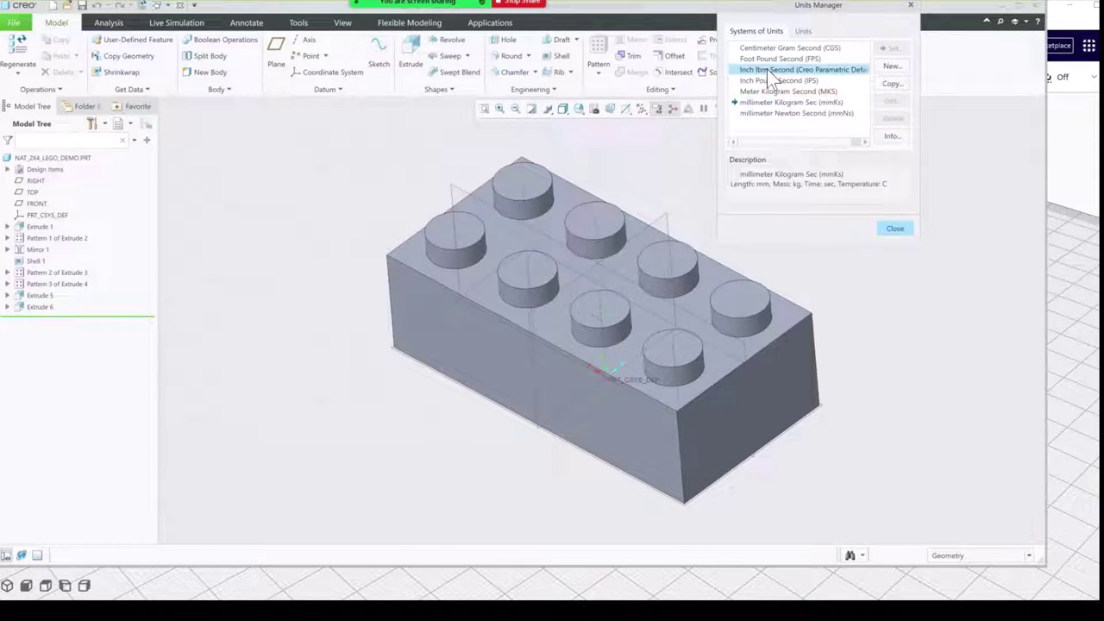
left_click(892, 50)
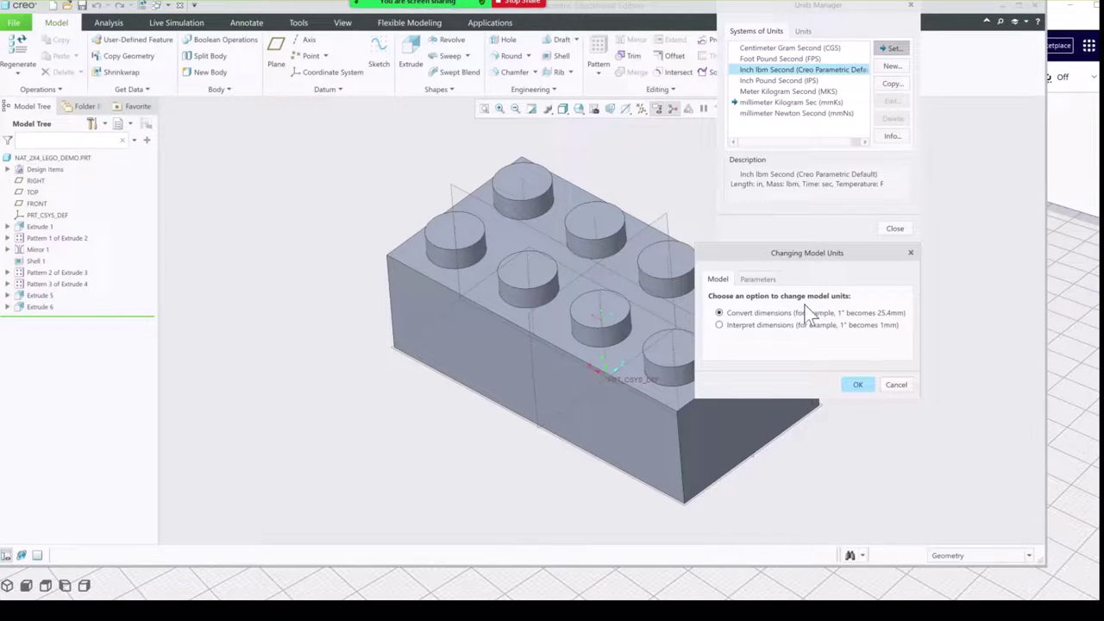
left_click(855, 385)
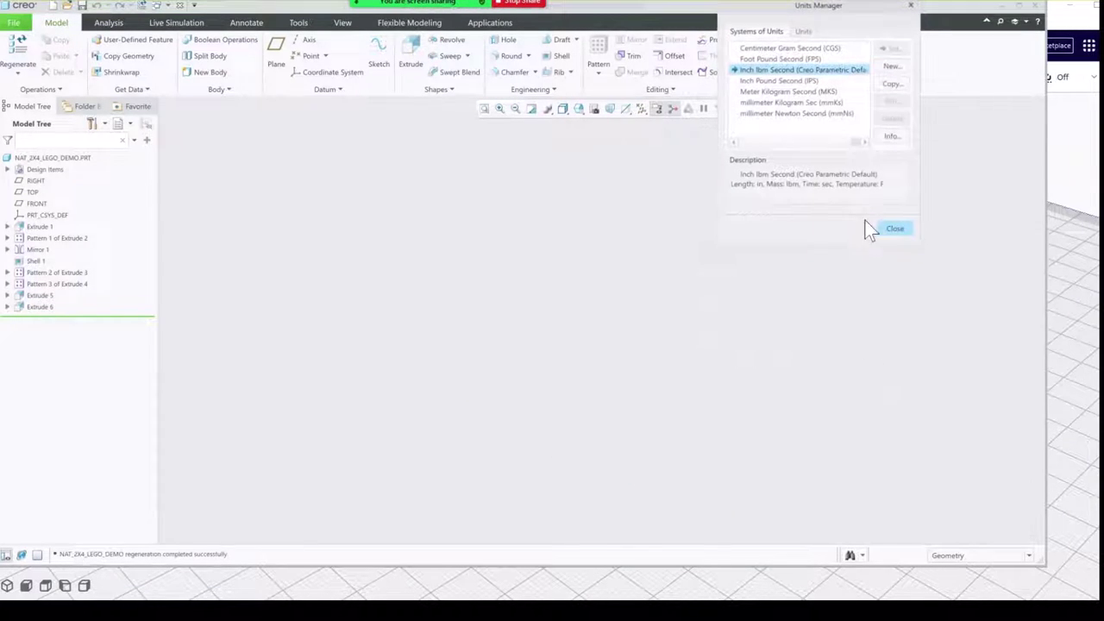
left_click(756, 103)
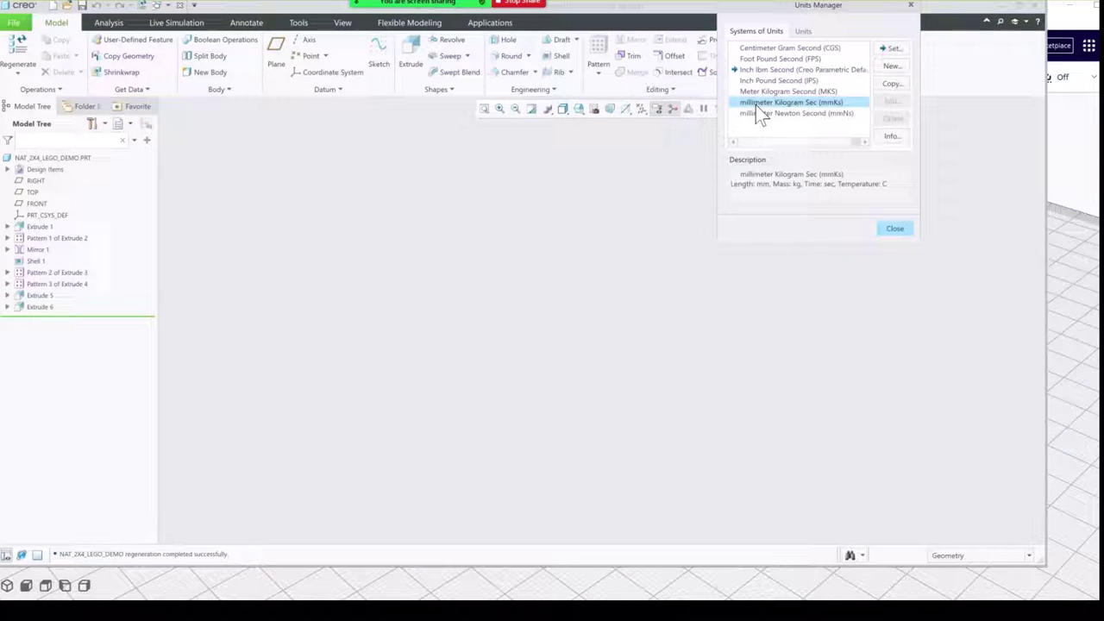
left_click(887, 49)
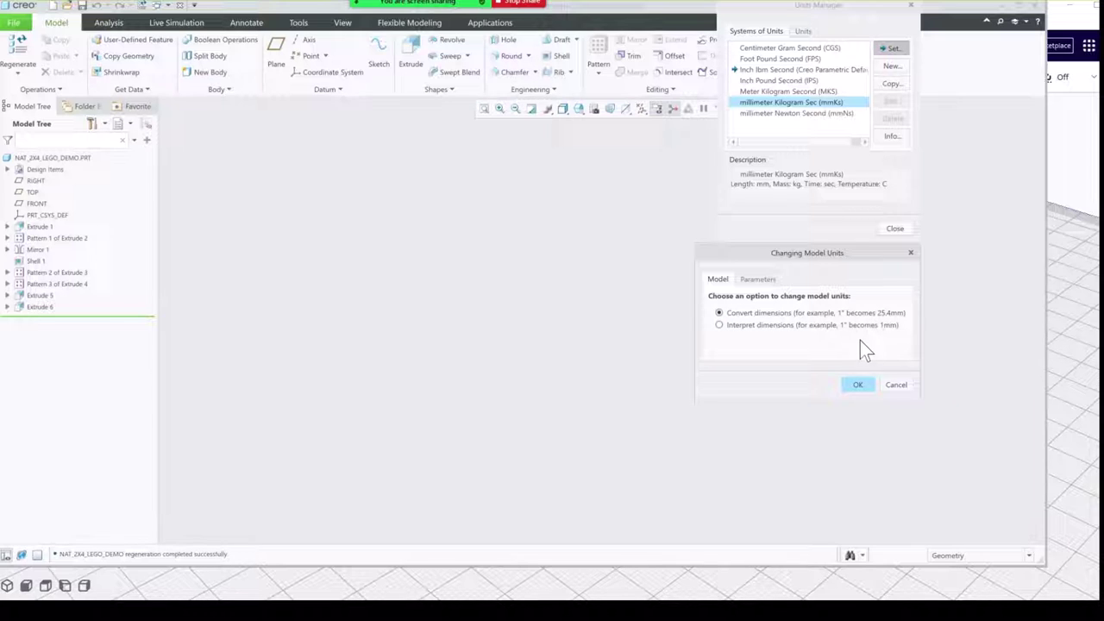
left_click(860, 387)
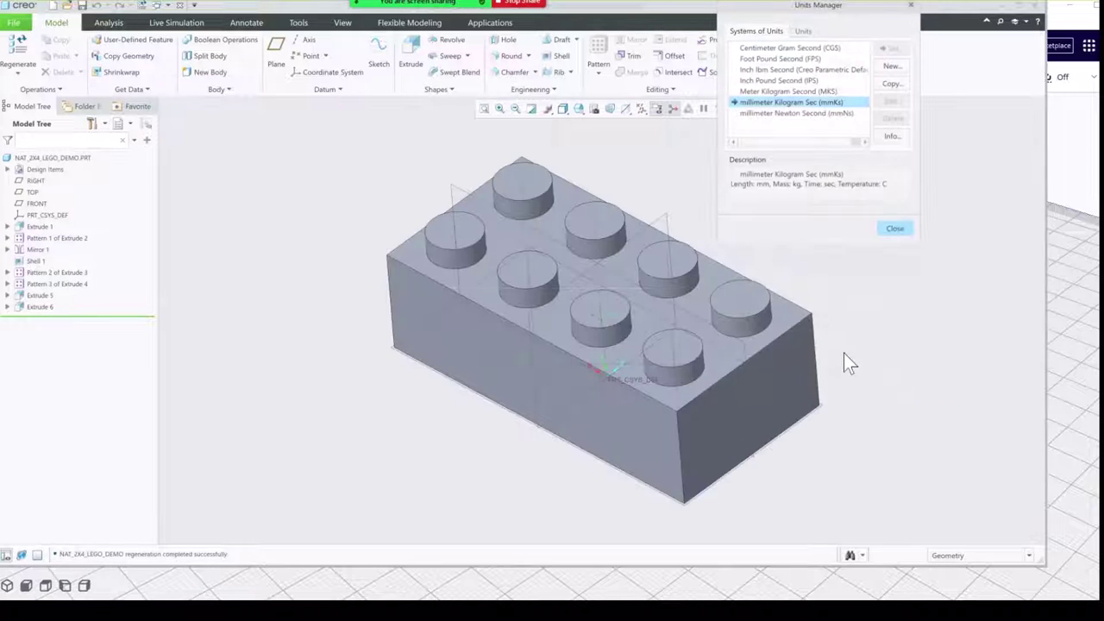
left_click(895, 229)
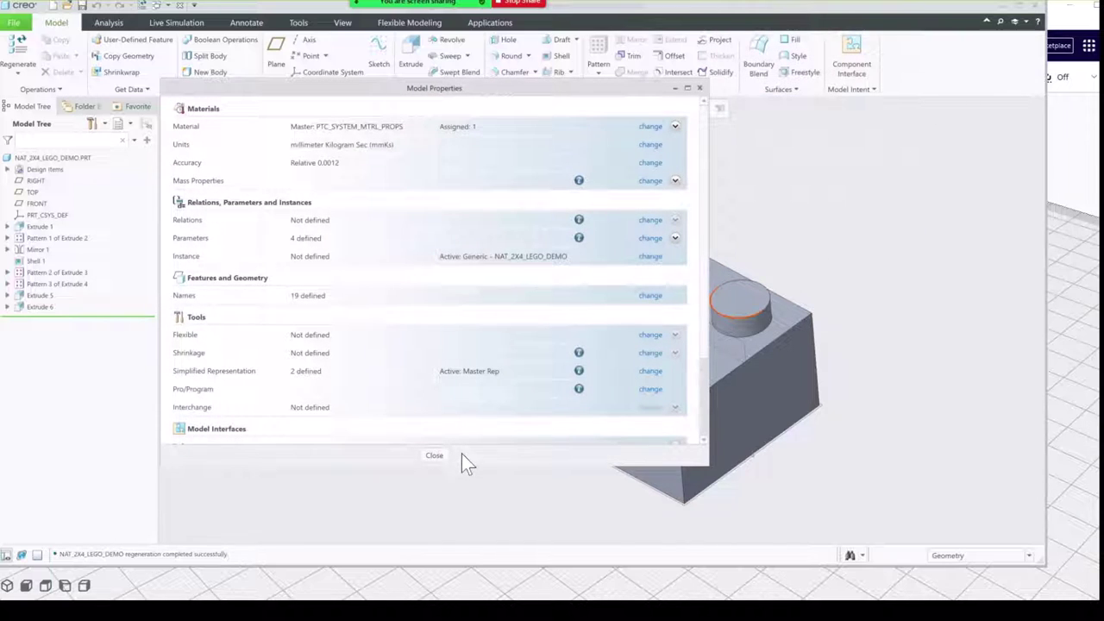
- Orbit the brick through a low front view and back to an isometric view
middle_click_drag(328, 326, 352, 293)
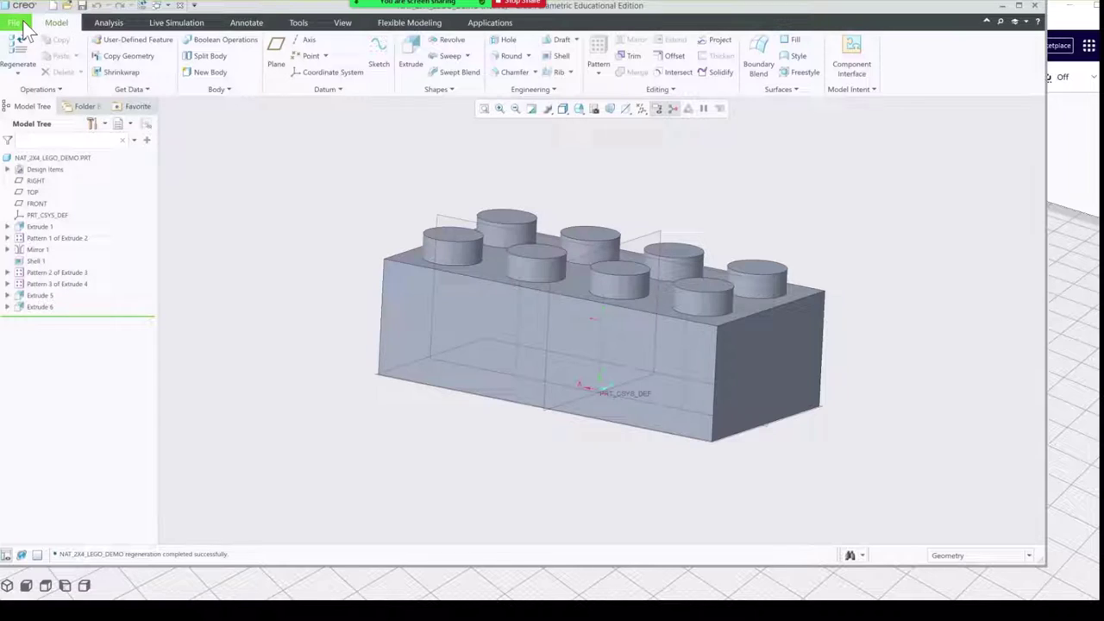
mouse_move(271, 184)
middle_mouse_down()
mouse_move(256, 185)
mouse_move(260, 201)
middle_mouse_up()
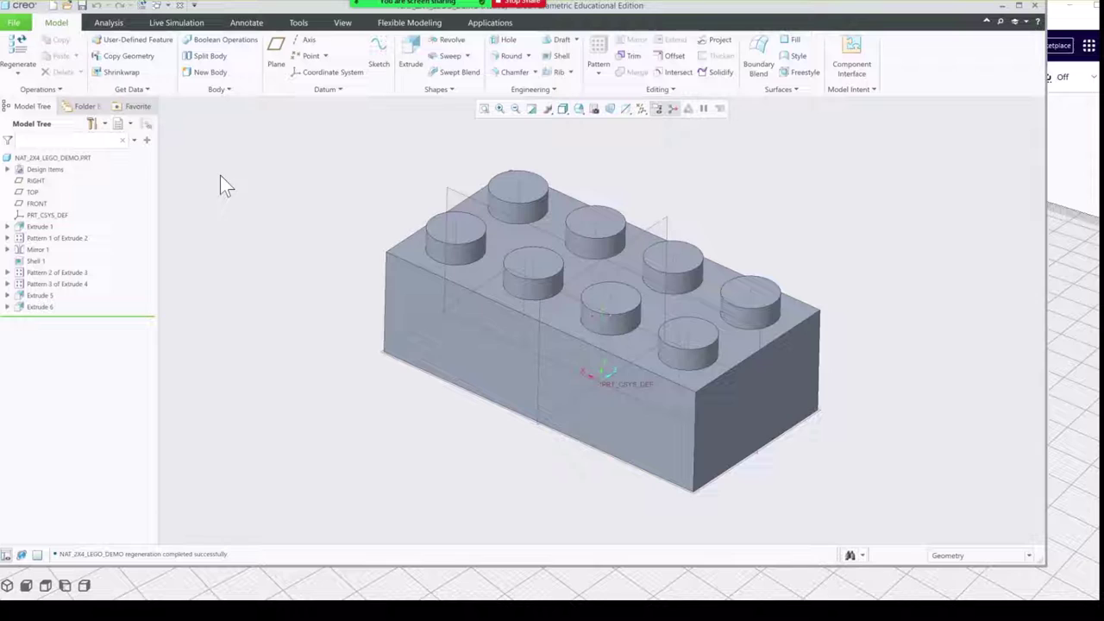
- Save a copy as Stereolithography (*.stl) named nat_2x4_lego_demo with Customize Export ticked
left_click(16, 22)
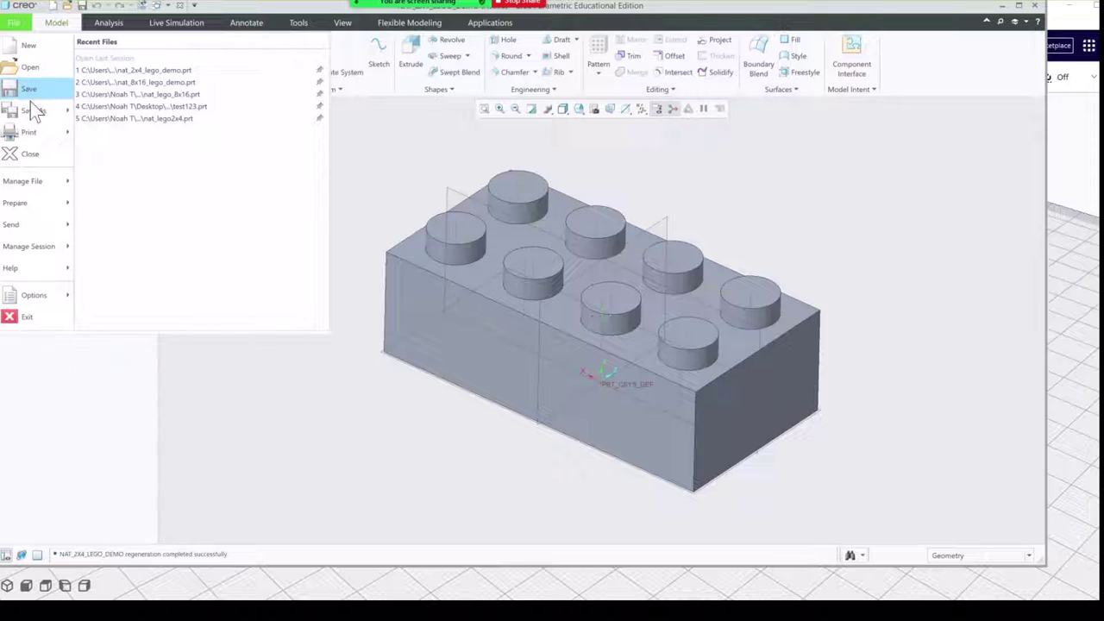
mouse_move(32, 110)
left_click(142, 62)
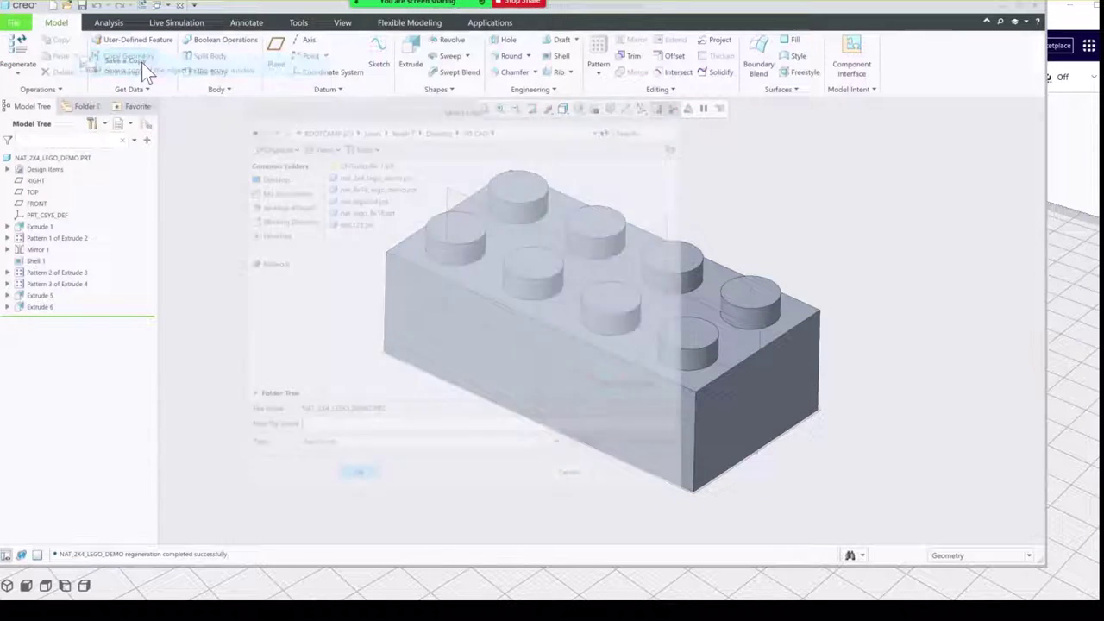
left_click(313, 440)
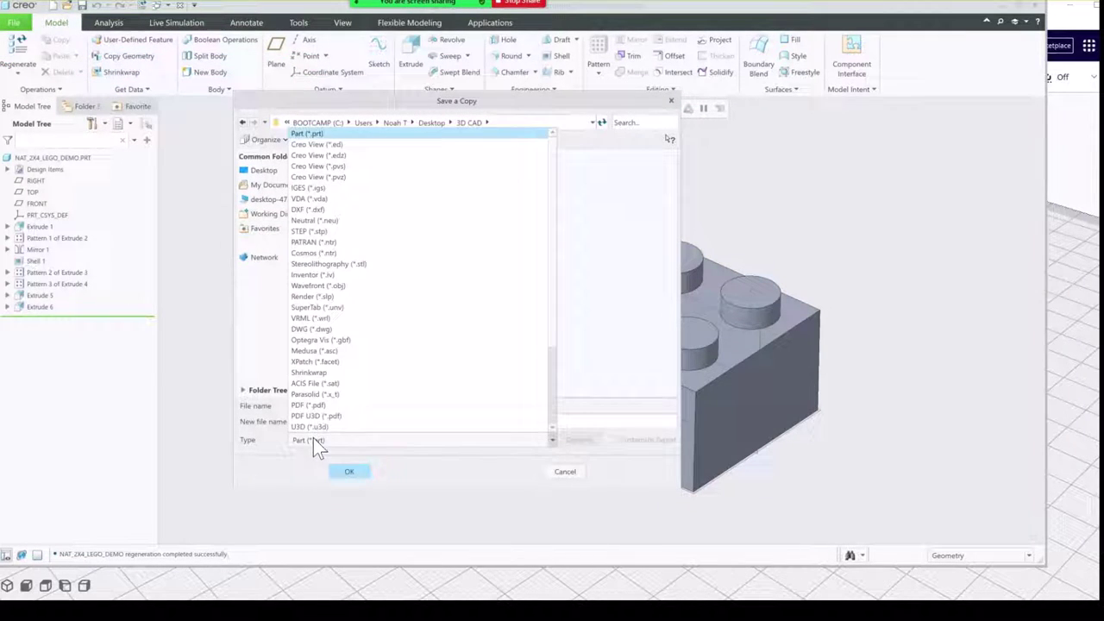
left_click(338, 264)
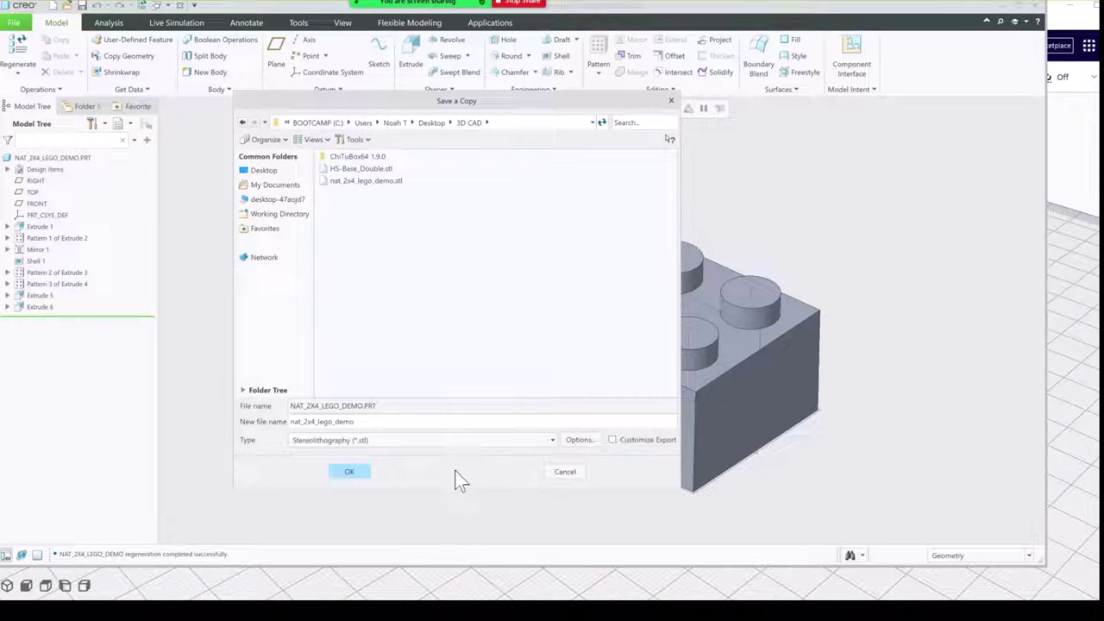
left_click(613, 440)
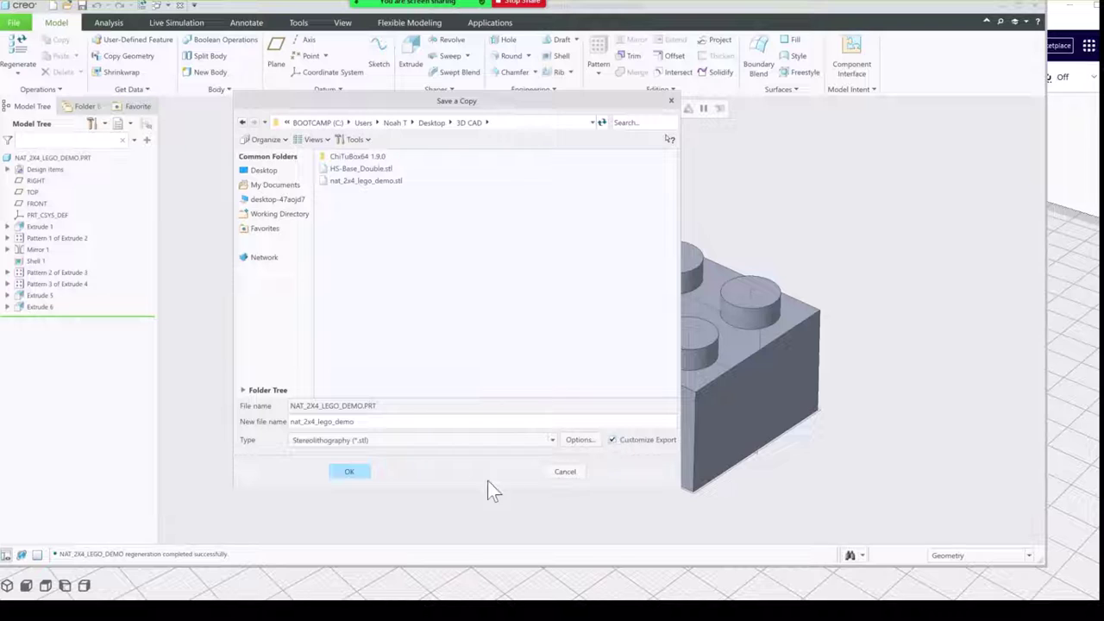
left_click(361, 471)
- Overwrite nat_2x4_lego_demo.stl with the default export settings and inspect the mesh
left_click(641, 337)
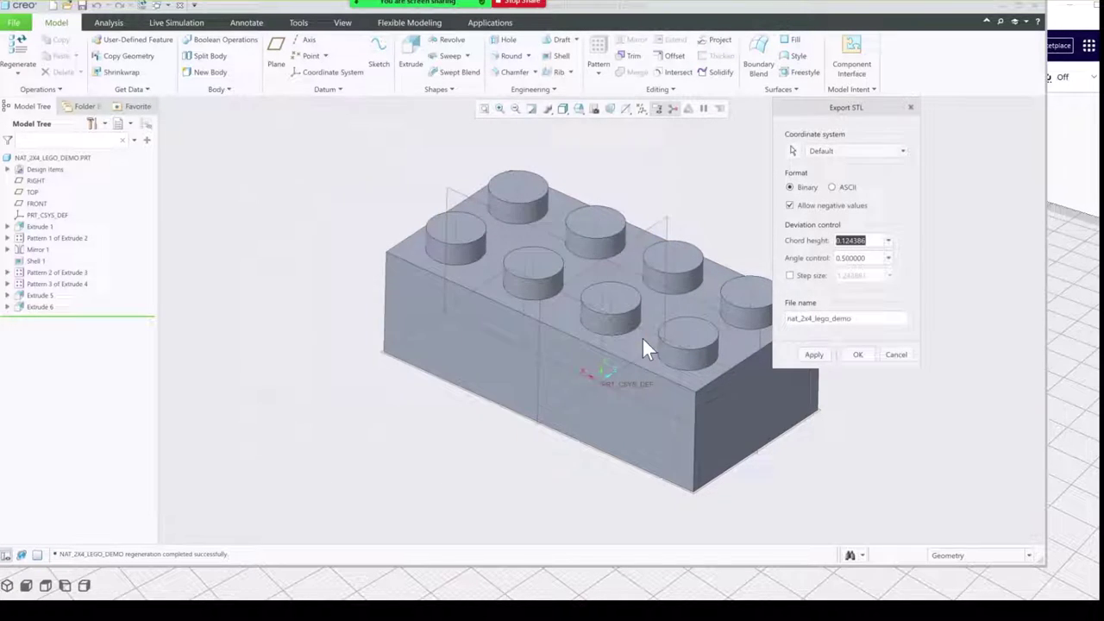
left_click(814, 355)
mouse_move(663, 274)
middle_mouse_down()
mouse_move(681, 256)
mouse_move(641, 217)
mouse_move(509, 229)
mouse_move(614, 219)
mouse_move(658, 256)
mouse_move(628, 280)
middle_mouse_up()
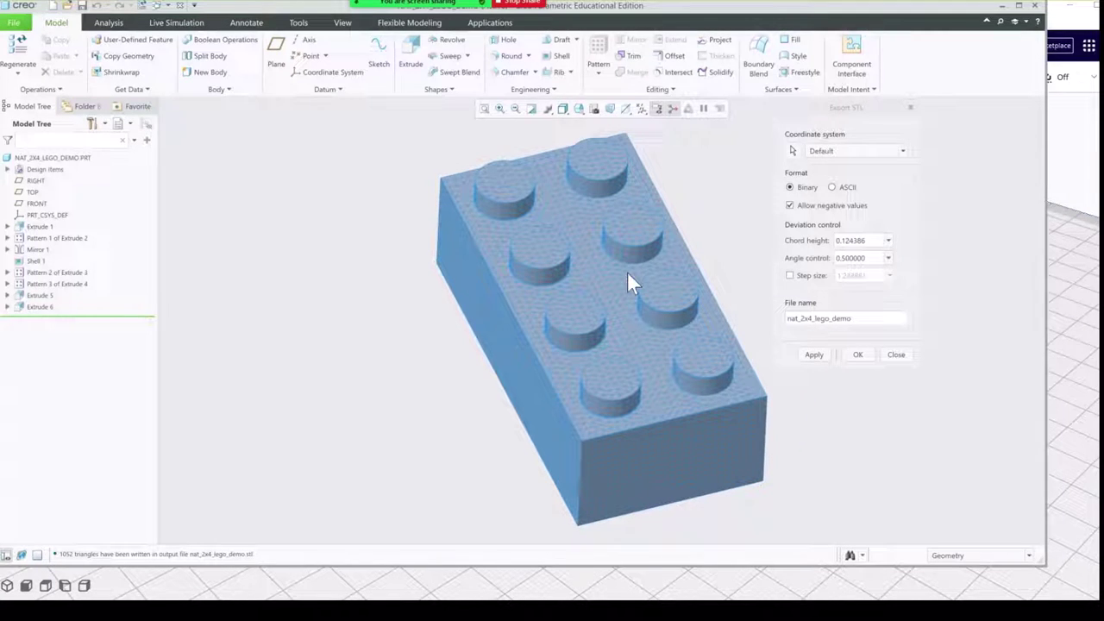
- Enable step size at 6.219305, re-export to 1250 triangles, and inspect the studs
left_click(790, 276)
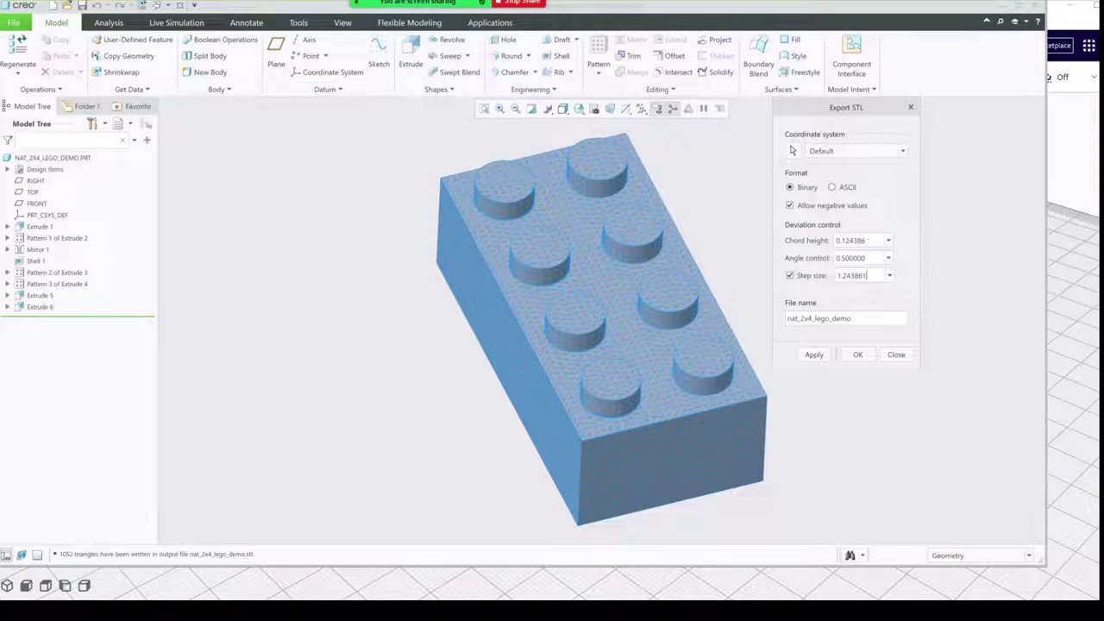
key("Return")
left_click(815, 355)
middle_click_drag(710, 284, 761, 274)
scroll(465, 315, "up", 5)
mouse_move(458, 316)
middle_mouse_down()
mouse_move(471, 293)
mouse_move(450, 307)
middle_mouse_up()
scroll(450, 307, "down", 4)
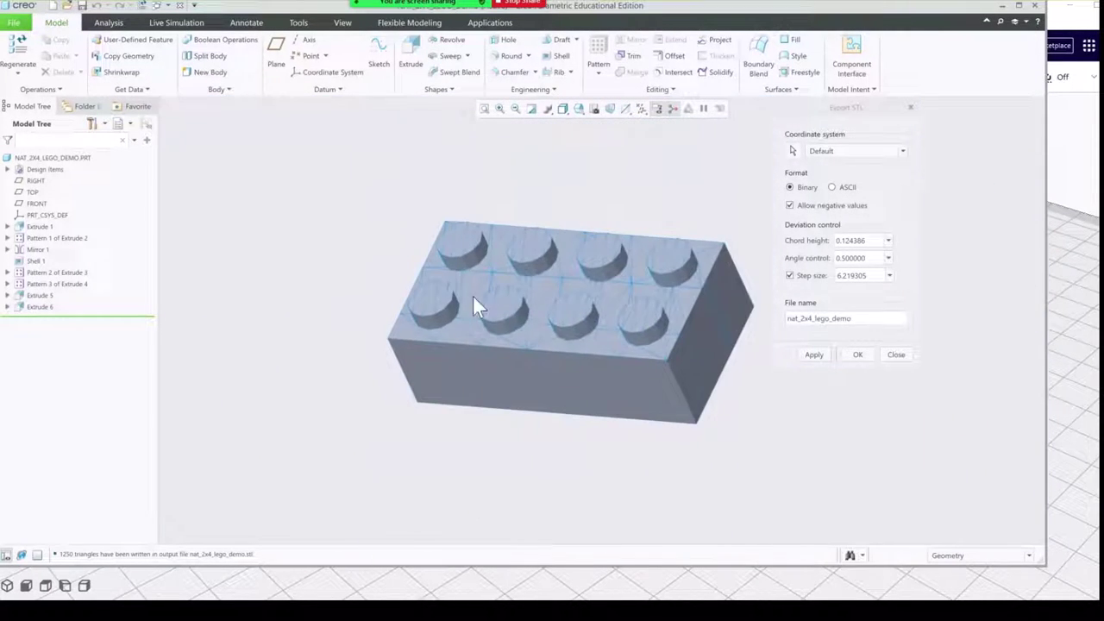
scroll(509, 297, "up", 3)
scroll(547, 290, "down", 3)
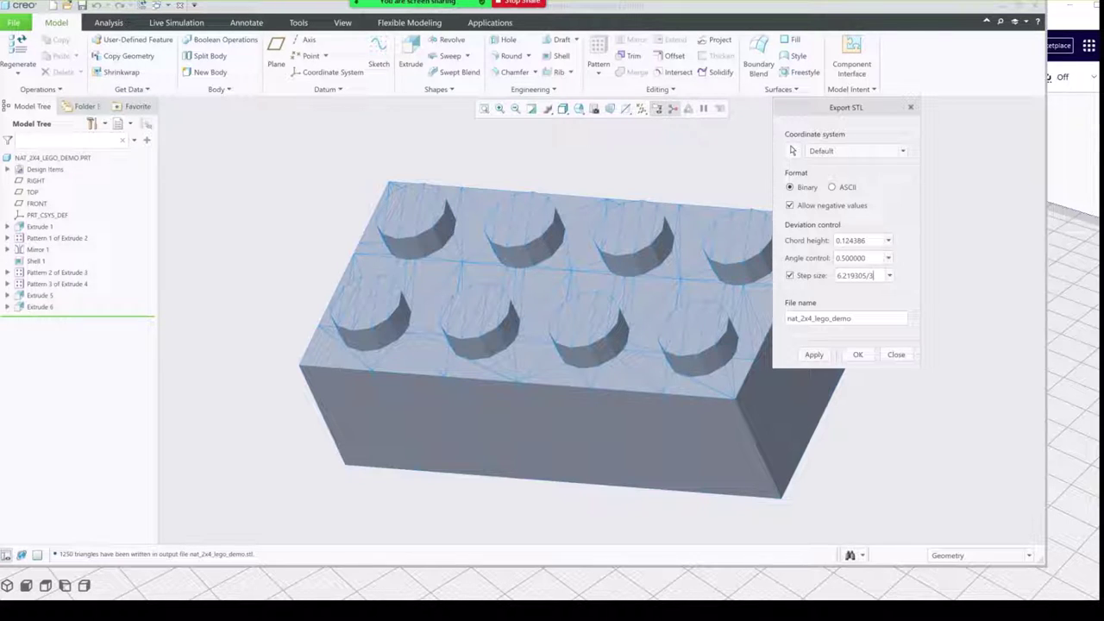
- Set the step size to 2.073102 and re-export the STL
key("ctrl+a")
type("2.073102")
left_click(813, 355)
middle_click_drag(702, 296, 826, 251)
- Halve the step size and re-export the finer STL mesh
left_click(852, 275)
left_click(862, 275)
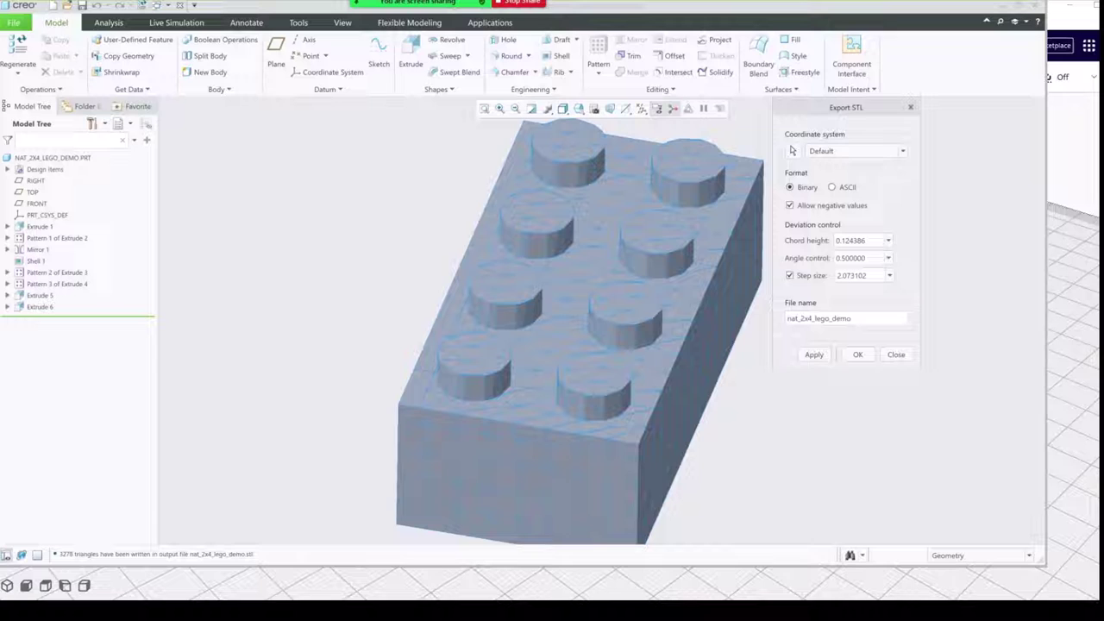
type("2")
type("2")
key("Return")
left_click(814, 354)
middle_click_drag(602, 331, 587, 352)
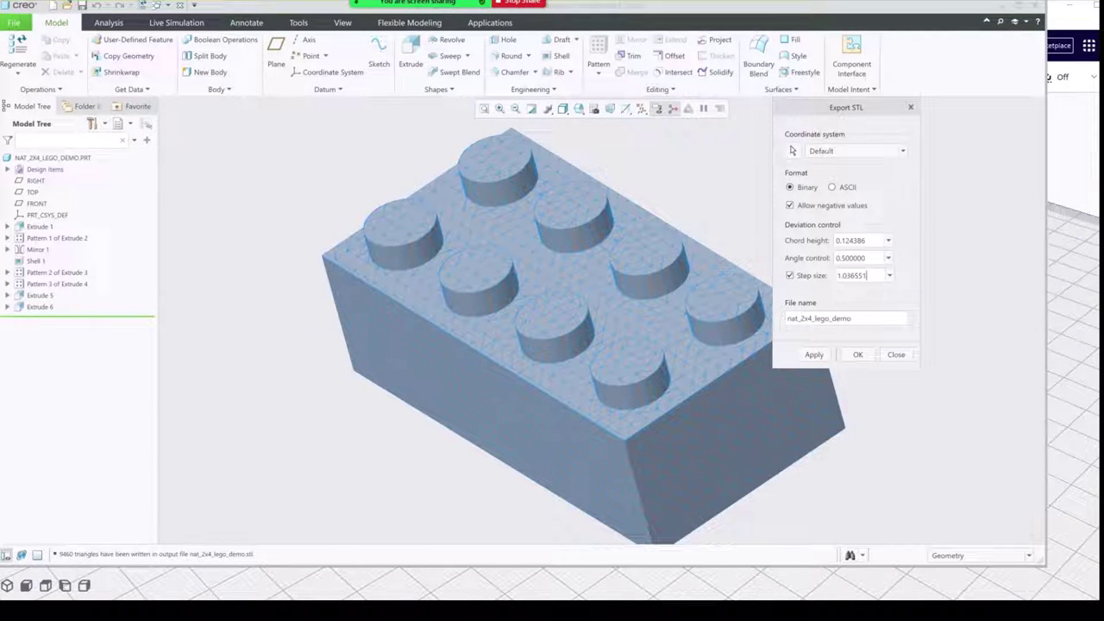
- Halve the step size again to 0.518276, re-export, and close Export STL
key("ctrl+z")
left_click(814, 354)
mouse_move(661, 244)
middle_mouse_down()
mouse_move(684, 212)
mouse_move(594, 210)
mouse_move(571, 277)
mouse_move(582, 262)
mouse_move(698, 212)
mouse_move(728, 312)
middle_mouse_up()
left_click(856, 355)
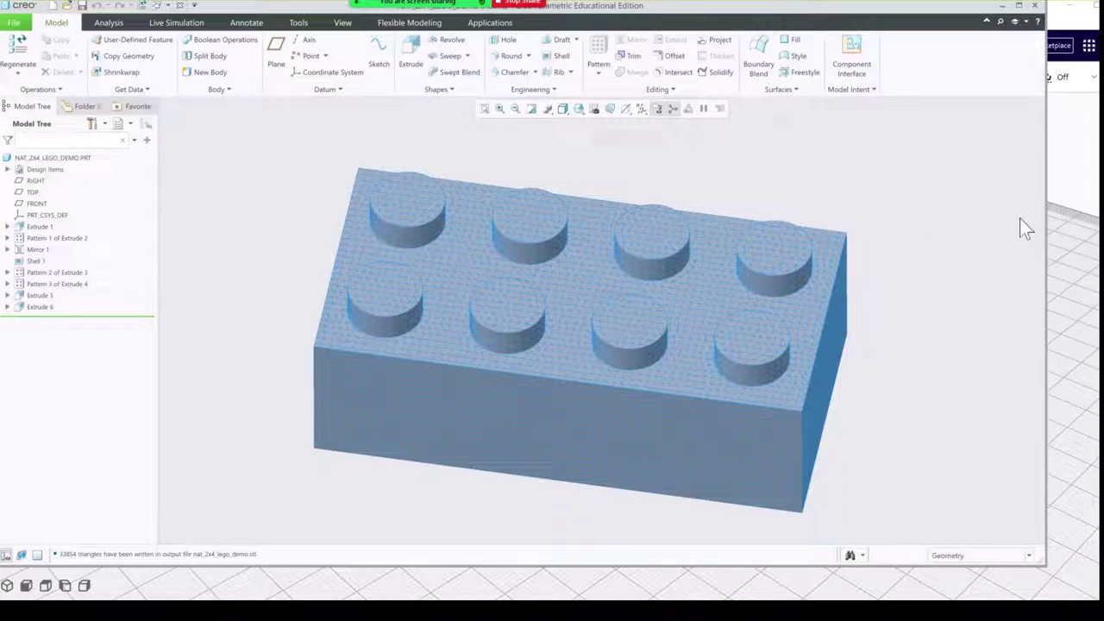
- Open nat_2x4_lego_demo in Ultimaker Cura onto the Anycubic Chiron build plate
left_click(1087, 197)
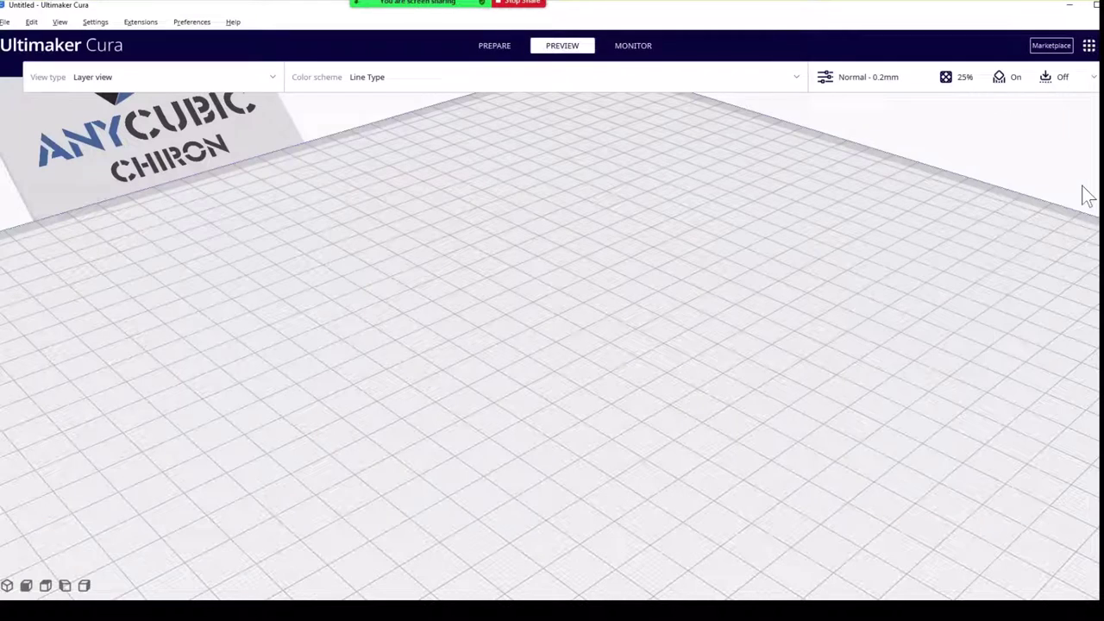
scroll(793, 209, "down", 10)
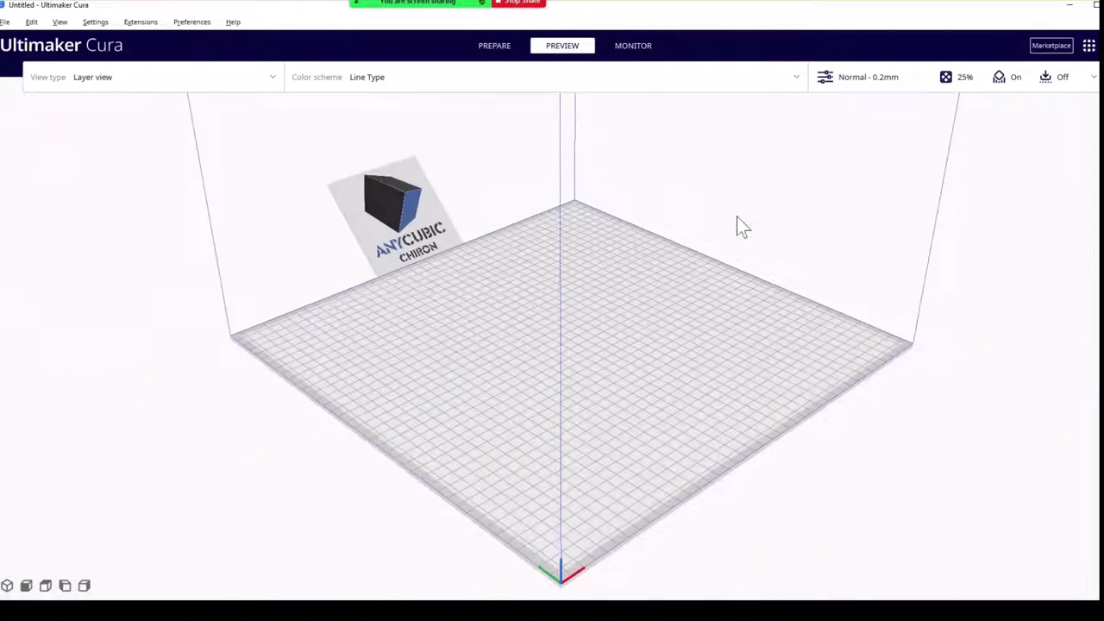
right_click_drag(740, 203, 732, 236)
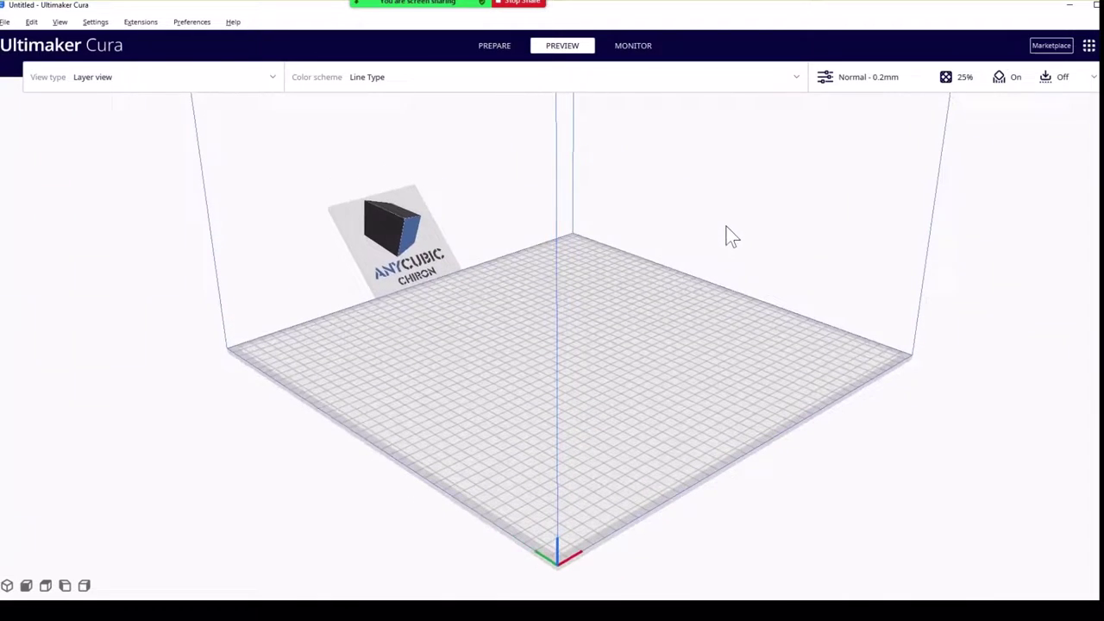
left_click(5, 22)
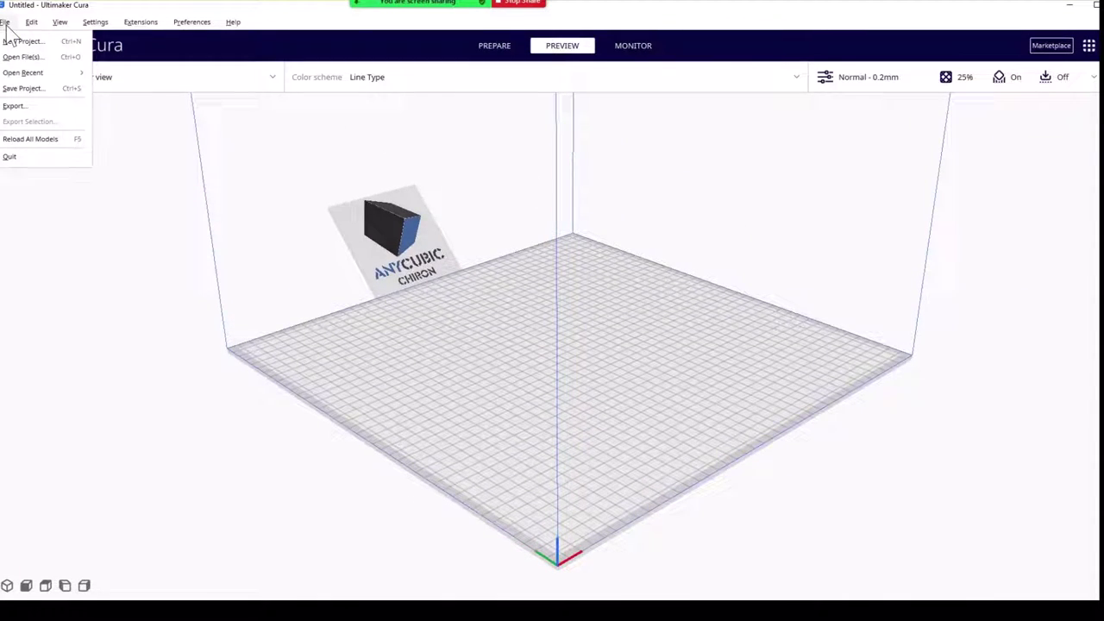
left_click(33, 58)
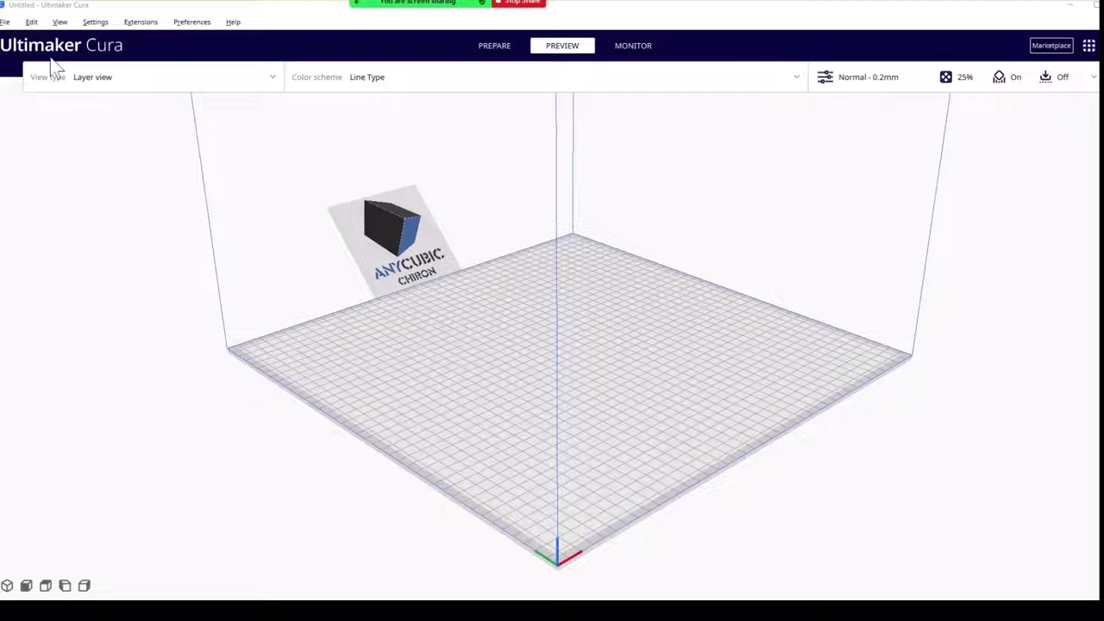
left_click(163, 155)
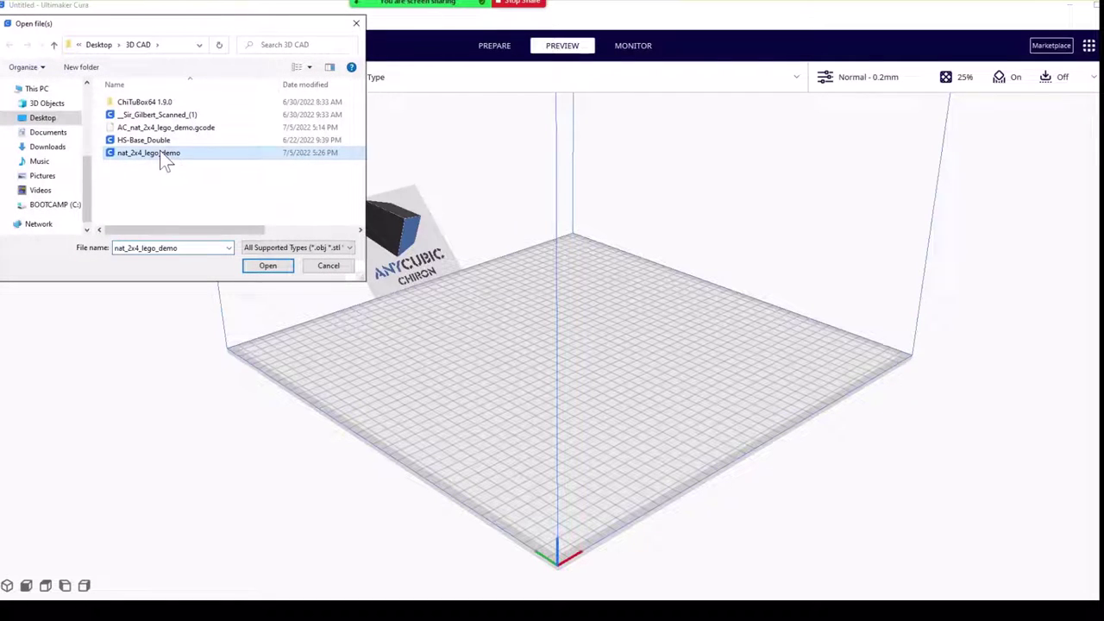
left_click(267, 266)
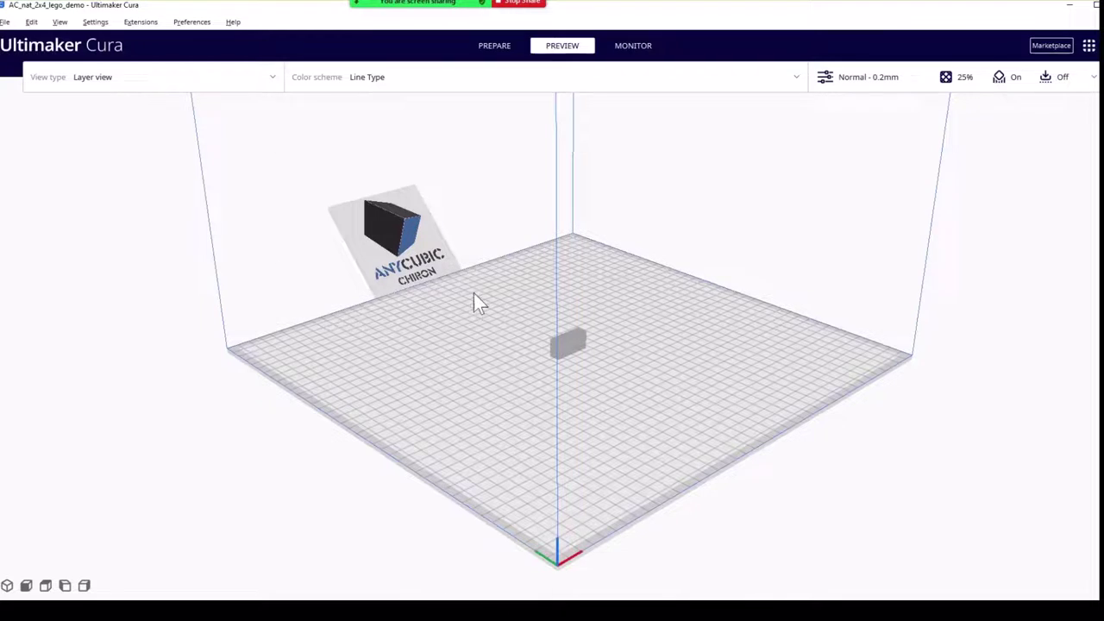
- Select the brick and tilt it 45 degrees with the Rotate tool
scroll(451, 268, "down", 2)
scroll(451, 269, "up", 2)
right_click_drag(488, 287, 623, 316)
left_click(590, 354)
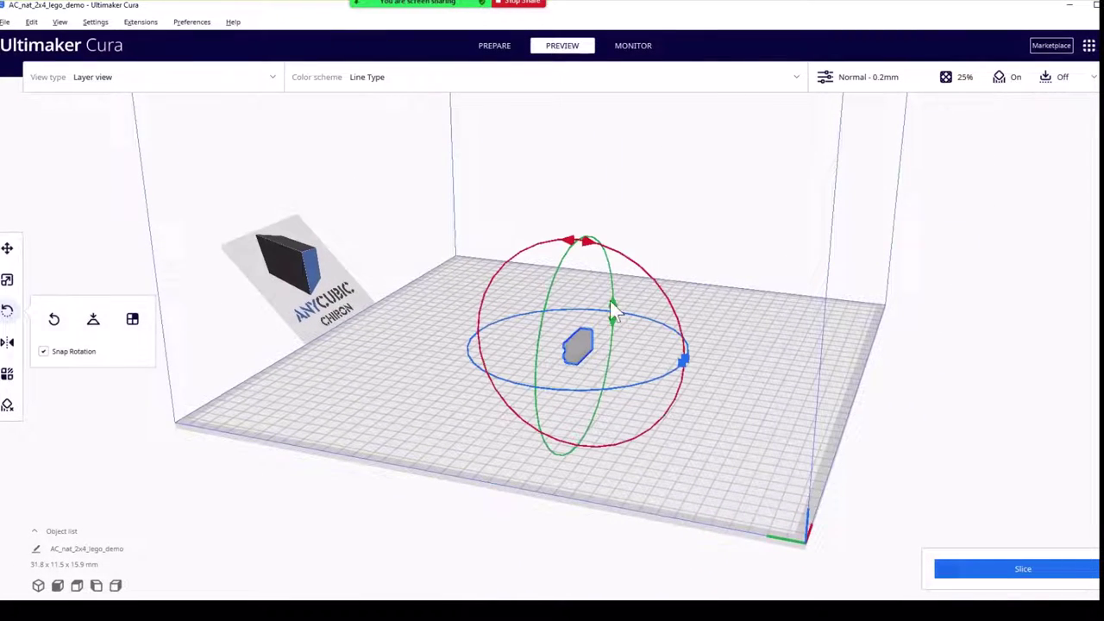
right_click_drag(712, 245, 750, 245)
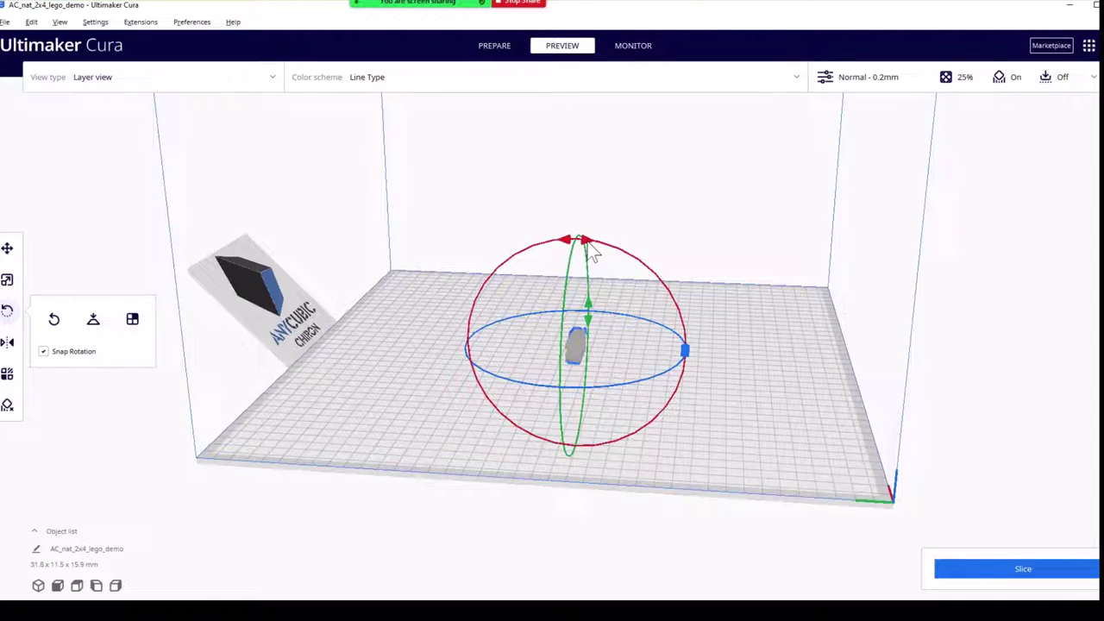
left_click_drag(590, 246, 722, 384)
scroll(642, 367, "up", 5)
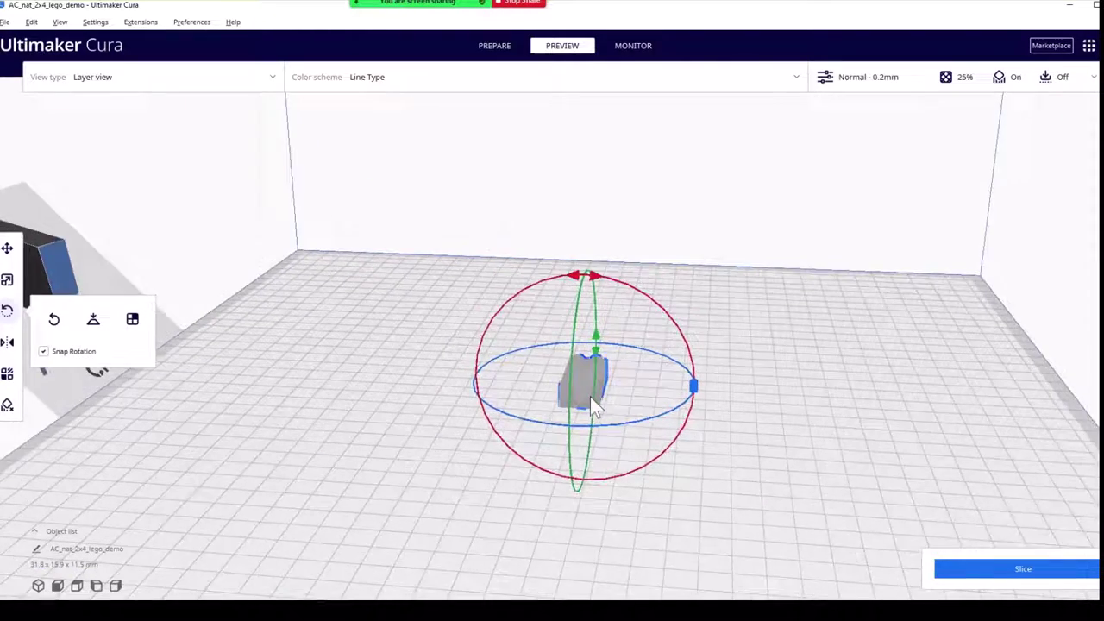
middle_click_drag(682, 335, 658, 264)
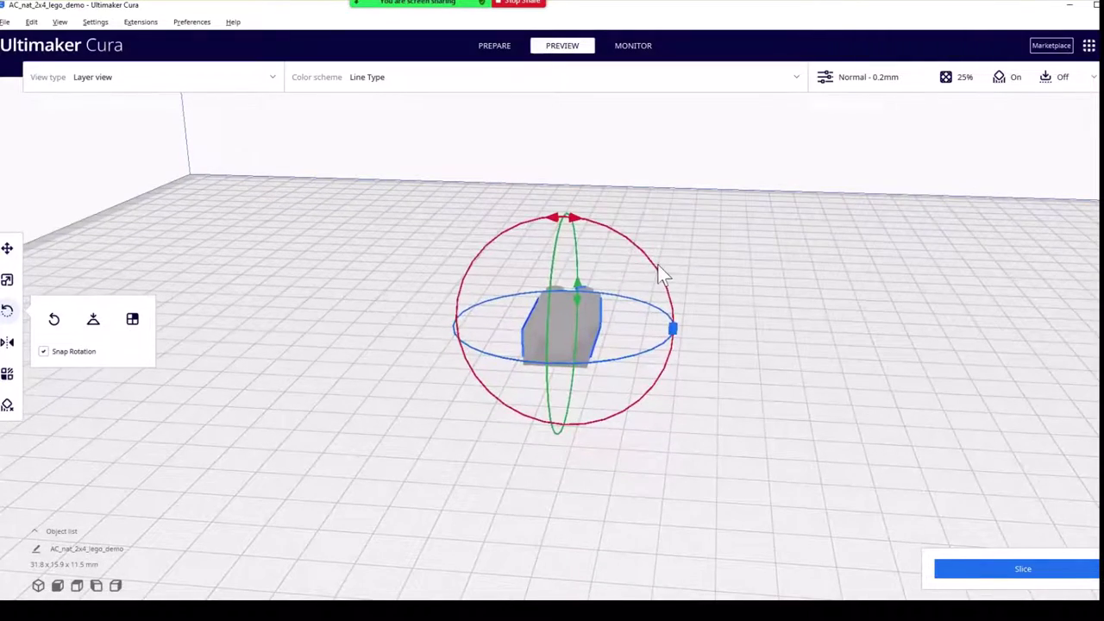
right_click_drag(660, 265, 573, 288)
scroll(572, 289, "up", 3)
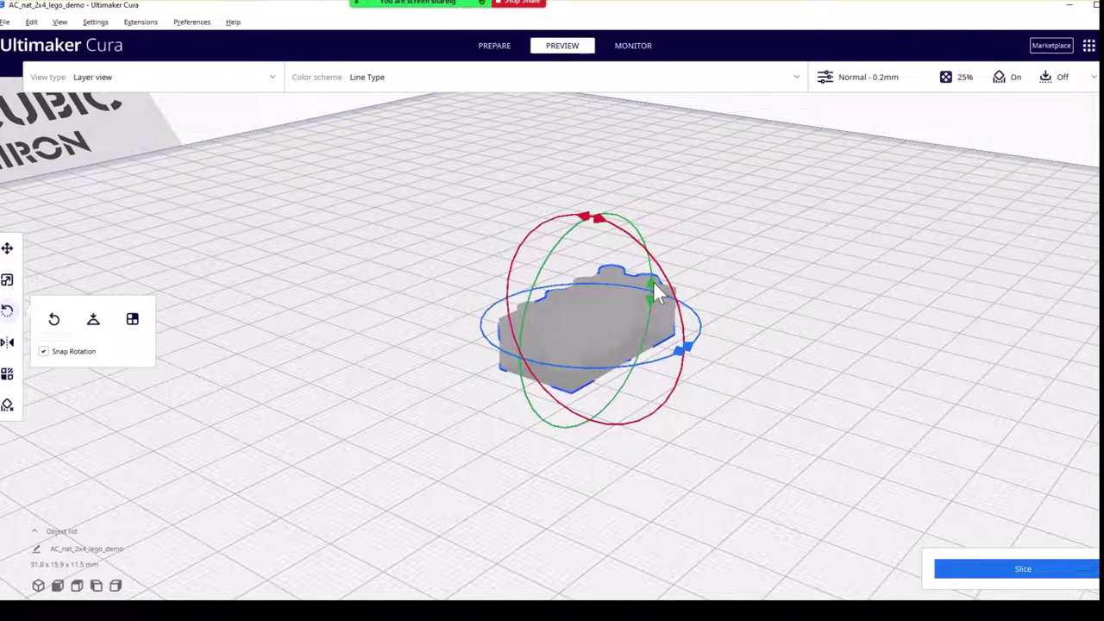
- Rotate the brick 30 degrees about another axis, then turn it upright
left_click_drag(653, 281, 625, 263)
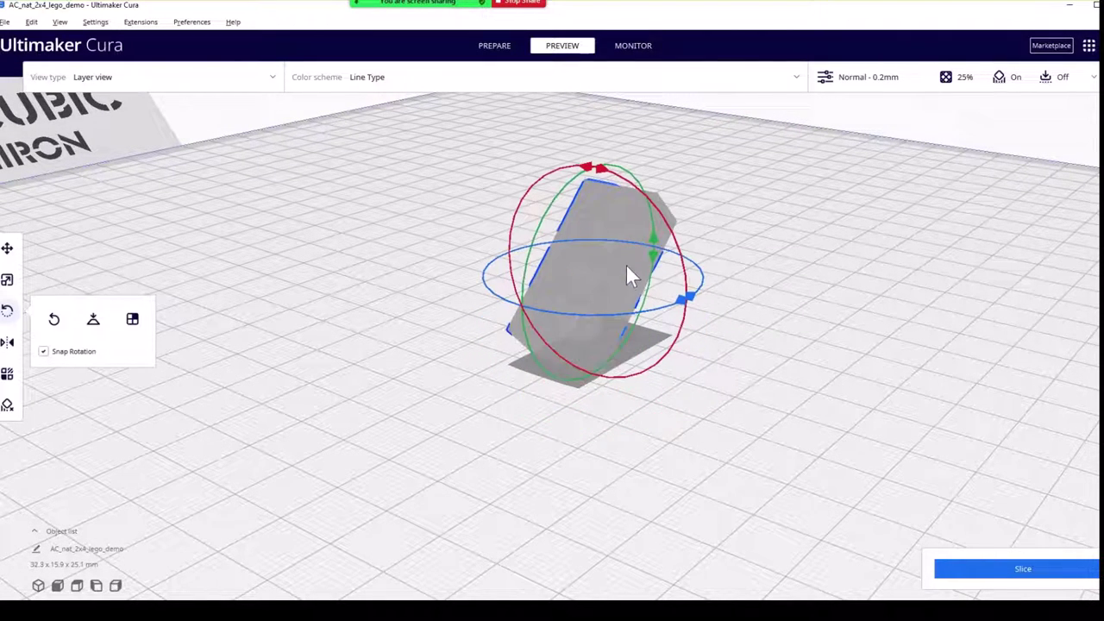
right_click_drag(785, 289, 666, 380)
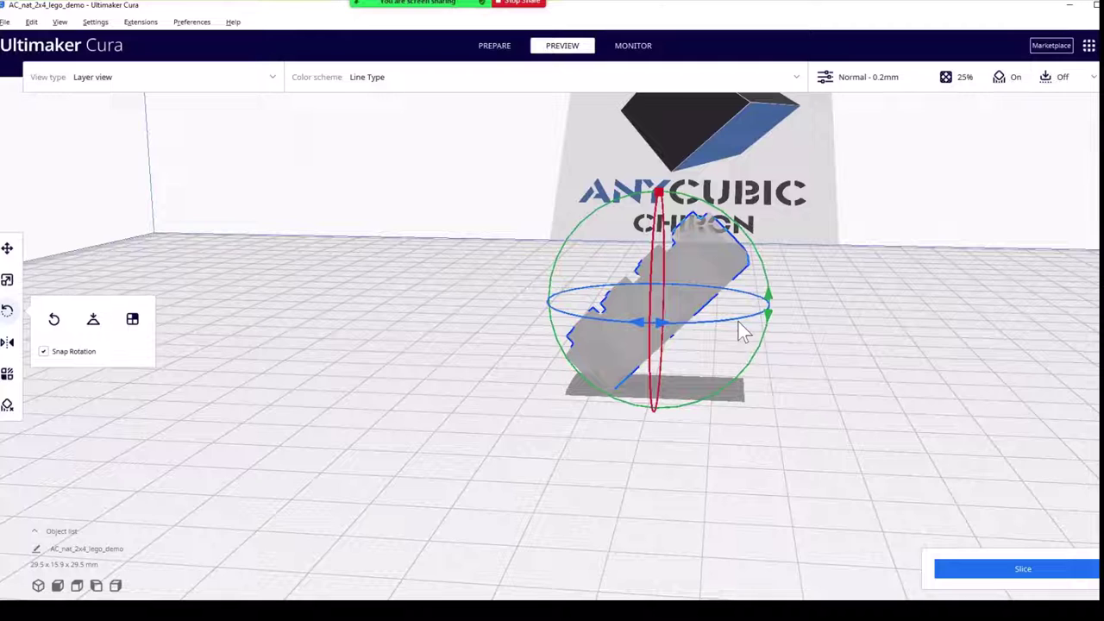
right_click_drag(822, 354, 764, 351)
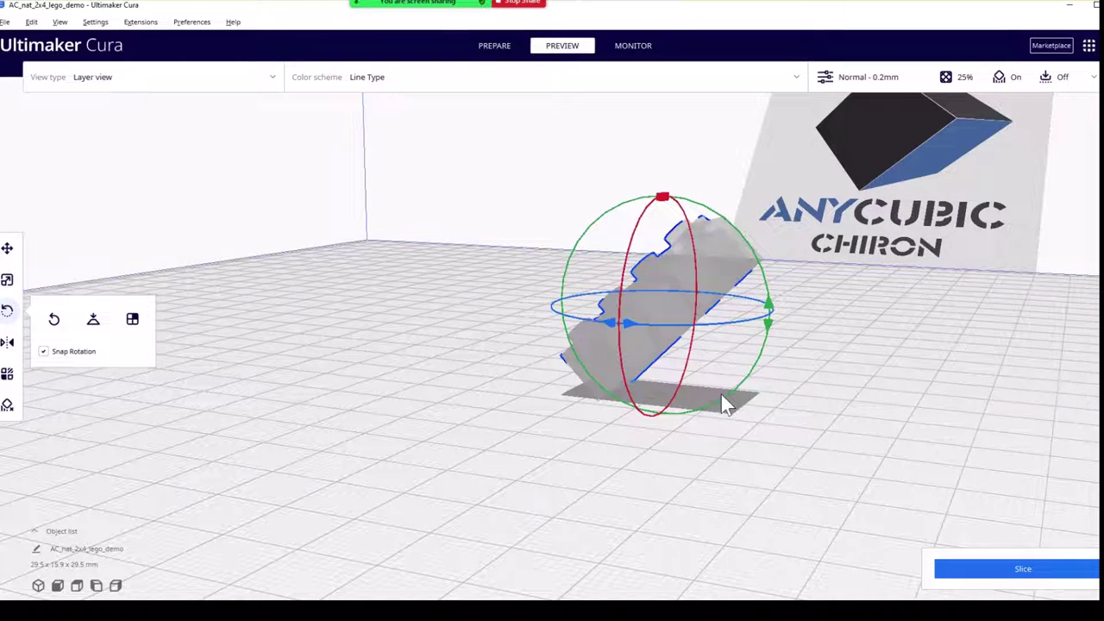
mouse_move(719, 377)
right_mouse_down()
mouse_move(584, 347)
mouse_move(614, 374)
mouse_move(647, 382)
mouse_move(597, 379)
mouse_move(654, 395)
mouse_move(709, 391)
right_mouse_up()
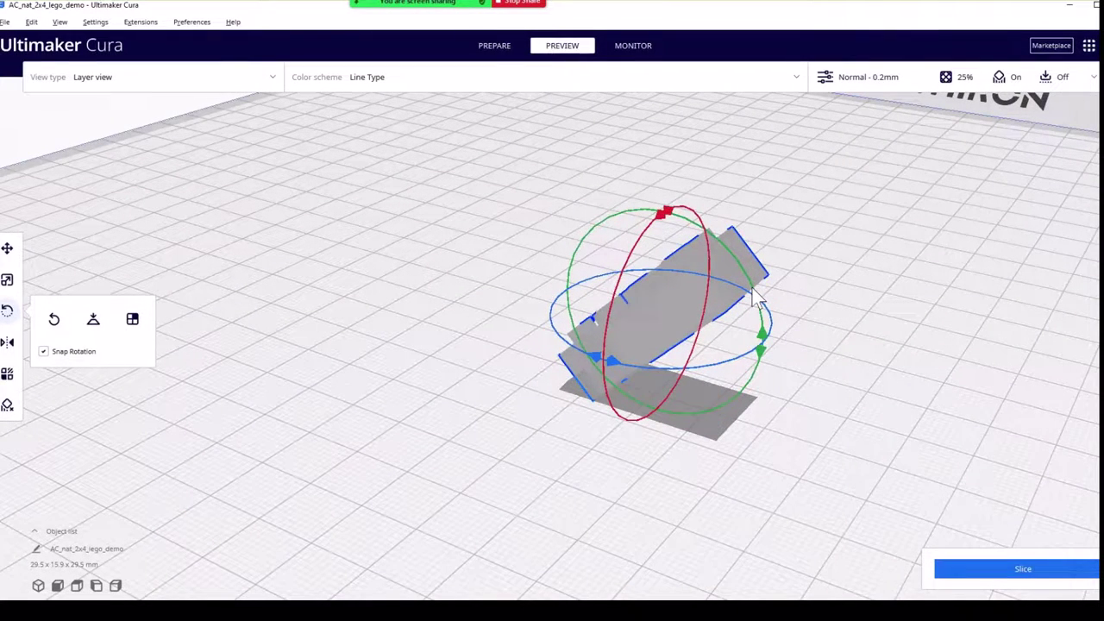
left_click_drag(752, 291, 770, 373)
right_click_drag(814, 359, 572, 295)
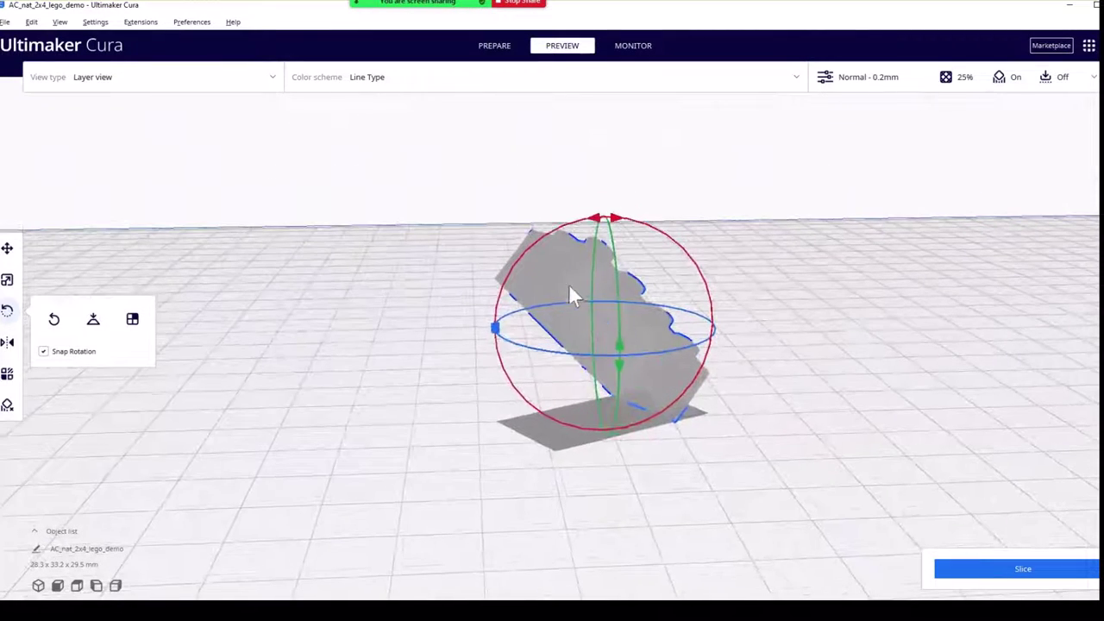
left_click_drag(537, 245, 492, 333)
right_click_drag(456, 320, 708, 285)
- Keep rotating the brick toward flat, reaching 27.0 x 35.9 x 16.6 mm
left_click_drag(736, 287, 760, 305)
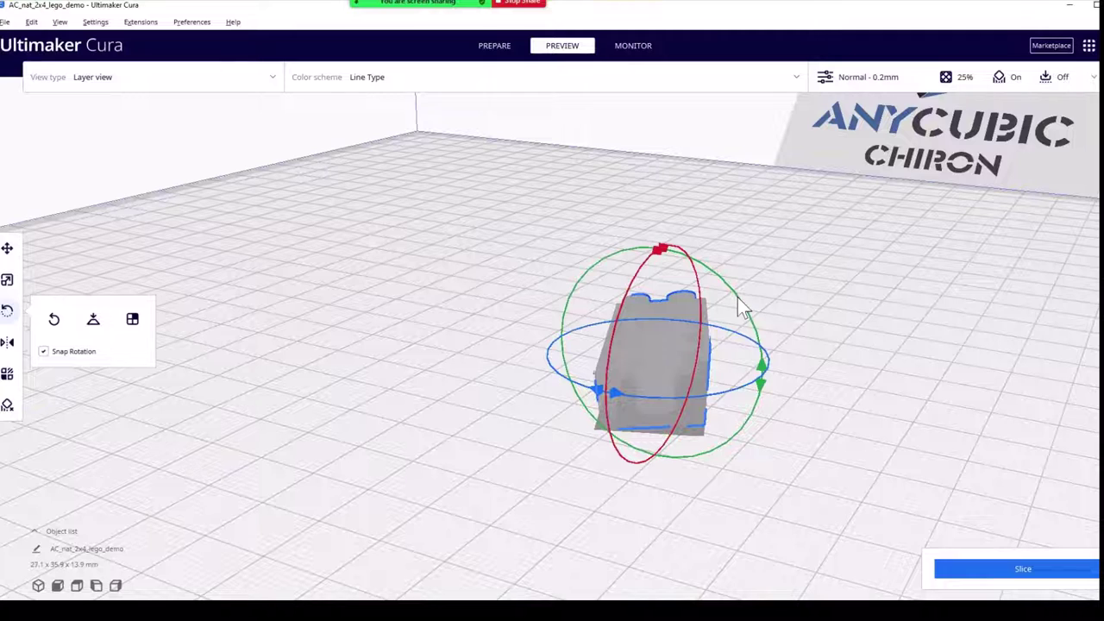
left_click_drag(741, 304, 822, 326)
right_click_drag(822, 326, 593, 338)
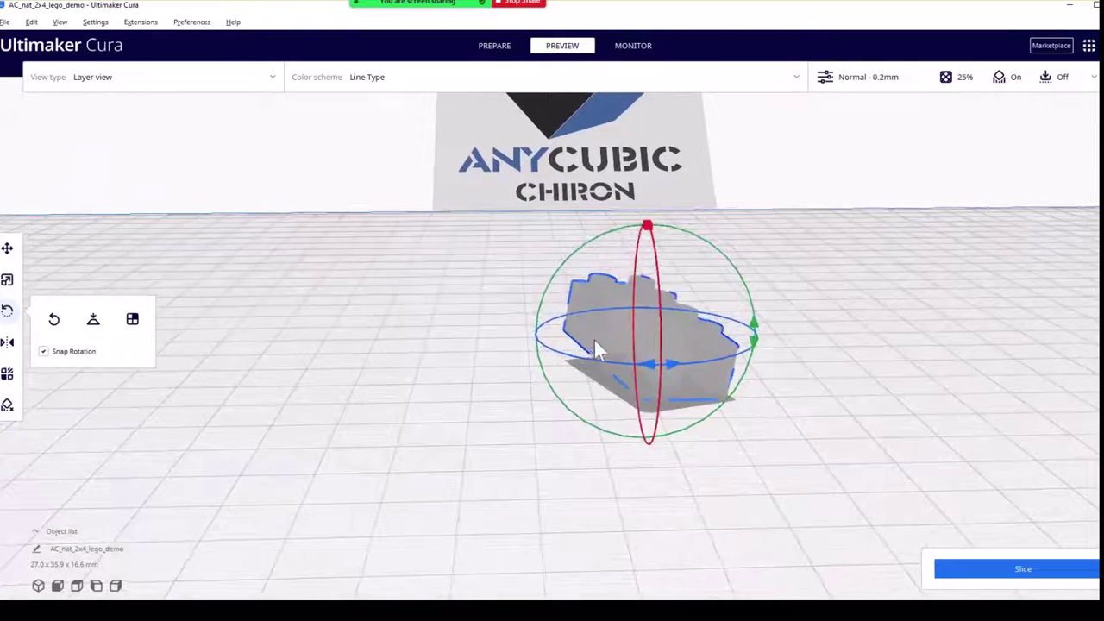
left_click_drag(555, 296, 552, 309)
right_click_drag(830, 346, 785, 308)
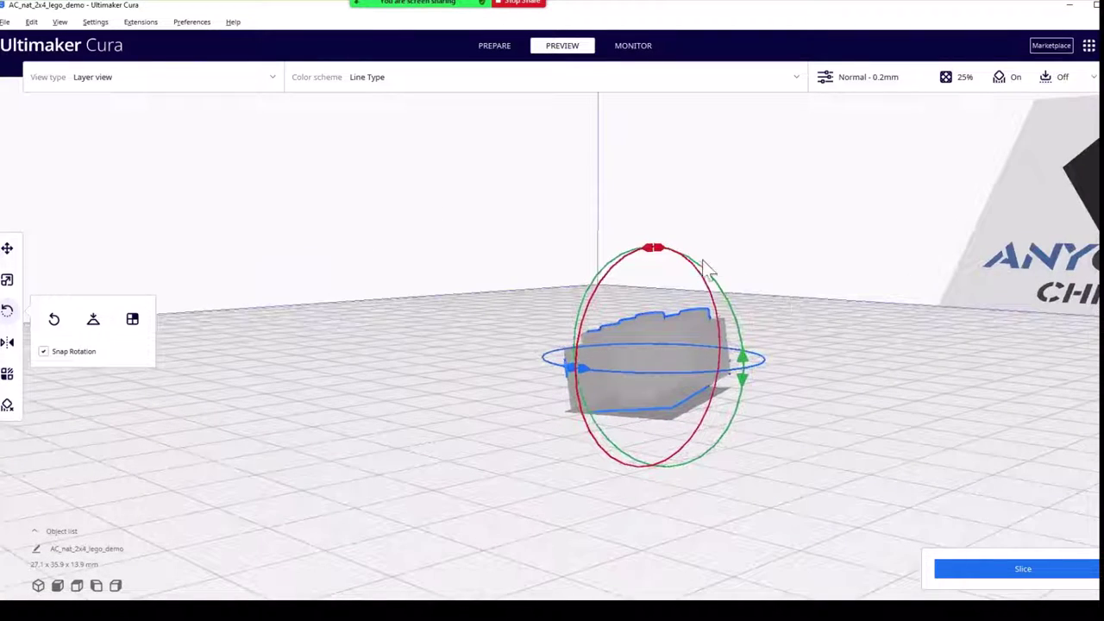
mouse_move(613, 270)
left_mouse_down()
mouse_move(636, 266)
mouse_move(603, 258)
mouse_move(597, 273)
left_mouse_up()
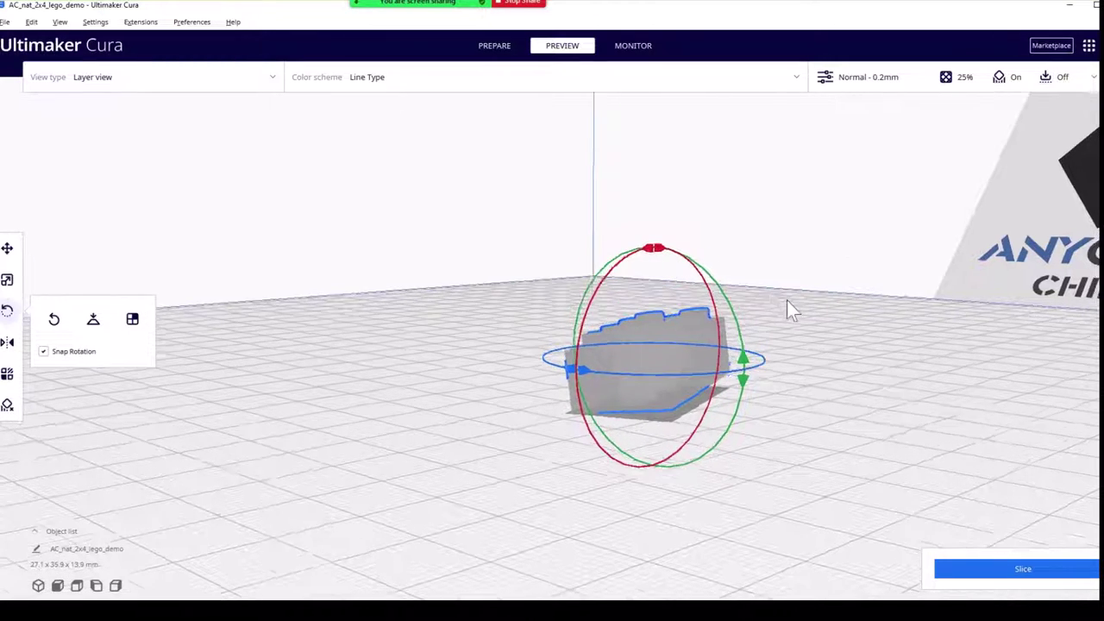
right_click_drag(787, 300, 724, 315)
left_click_drag(732, 305, 768, 340)
right_click_drag(834, 336, 838, 305)
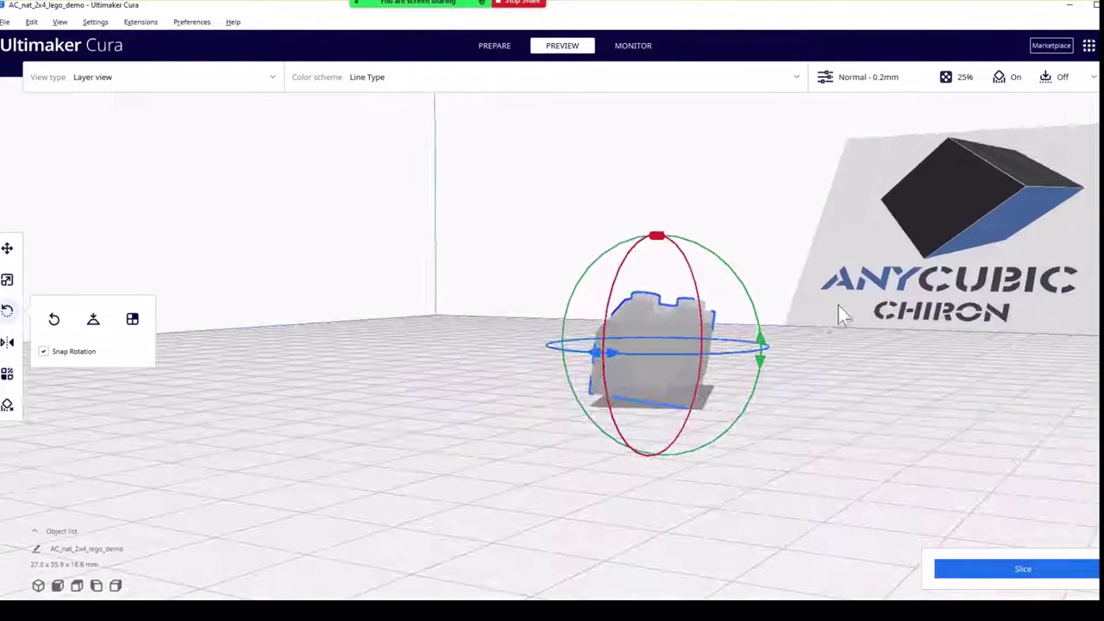
- Apply Lay flat so the brick rests at 31.7 x 15.9 x 11.5 mm
left_click(93, 320)
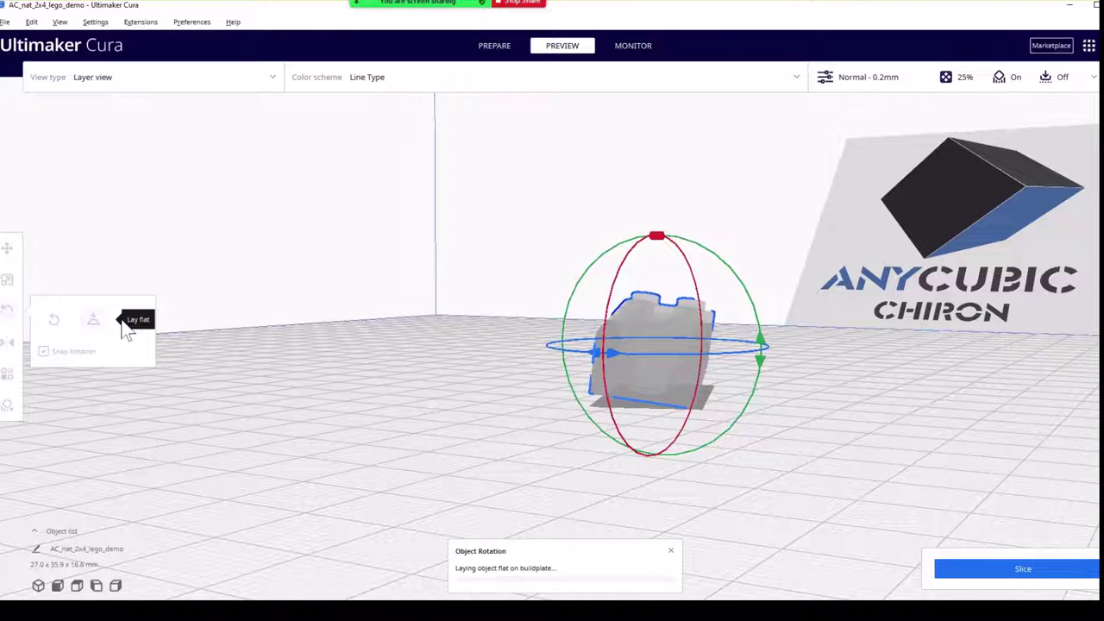
right_click_drag(493, 335, 715, 323)
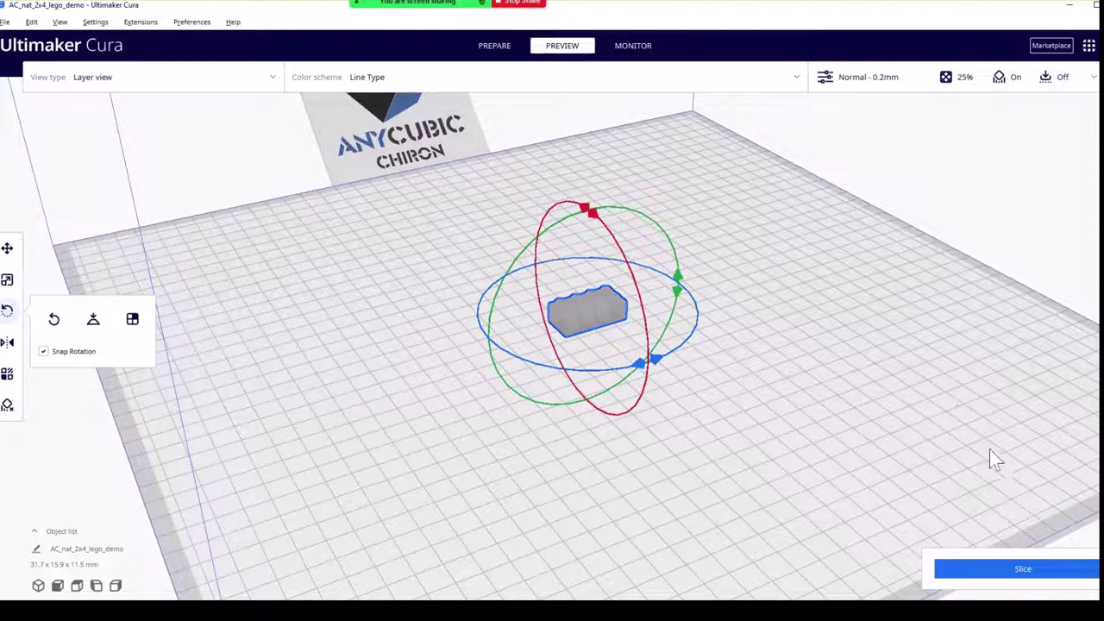
- Slice the brick and inspect the preview: 30 minutes, 4 g, 1.34 m filament
left_click(972, 576)
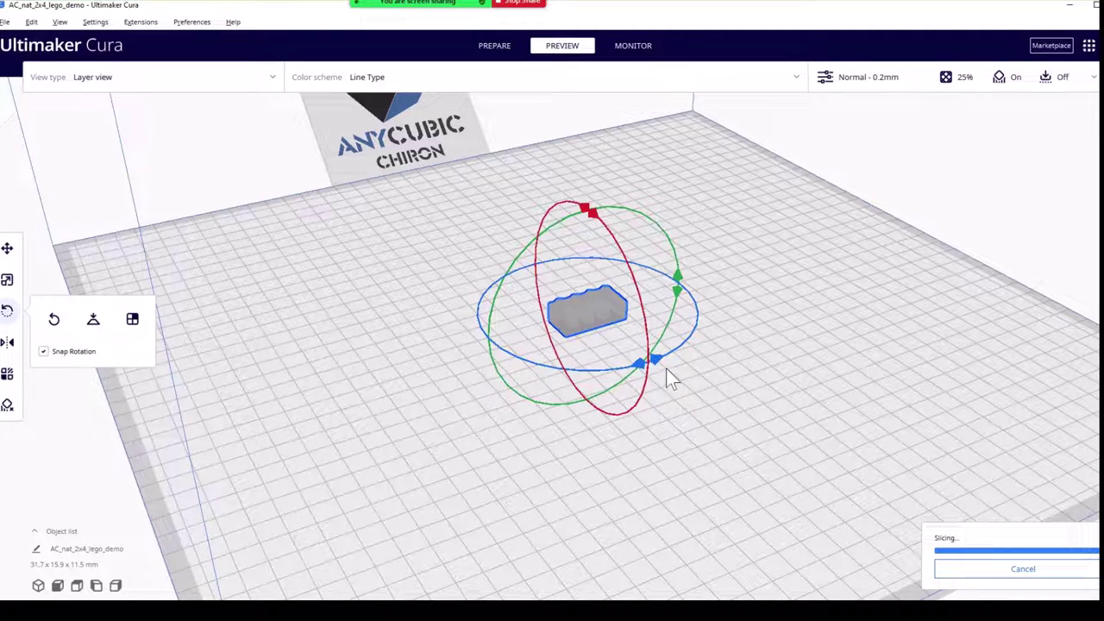
mouse_move(706, 363)
right_mouse_down()
mouse_move(726, 355)
mouse_move(747, 369)
mouse_move(705, 373)
right_mouse_up()
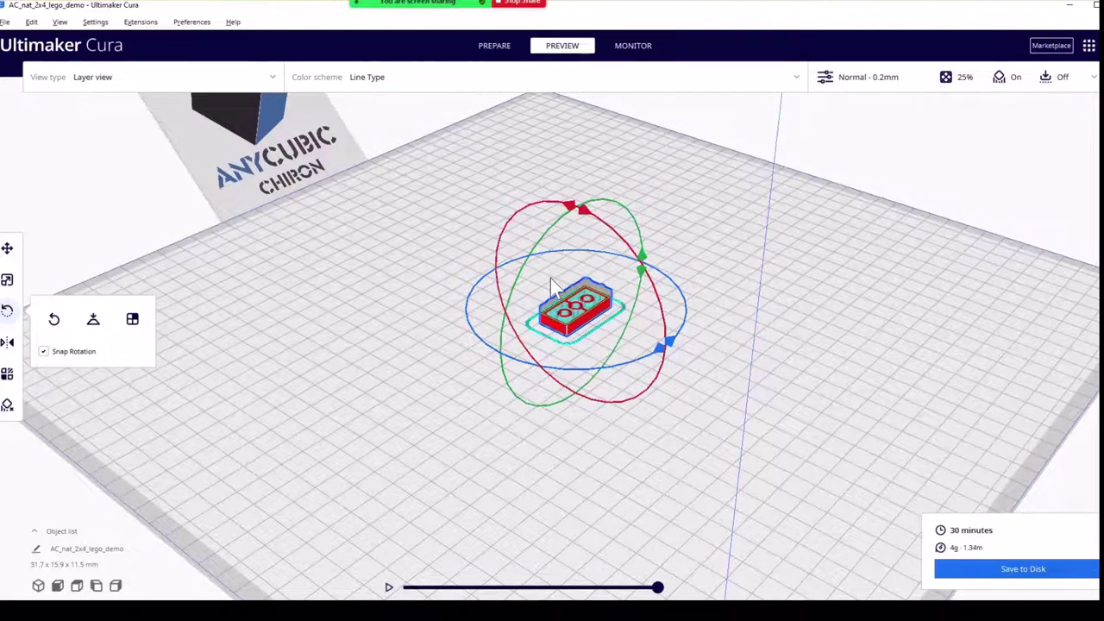
scroll(552, 284, "down", 3)
scroll(557, 298, "up", 5)
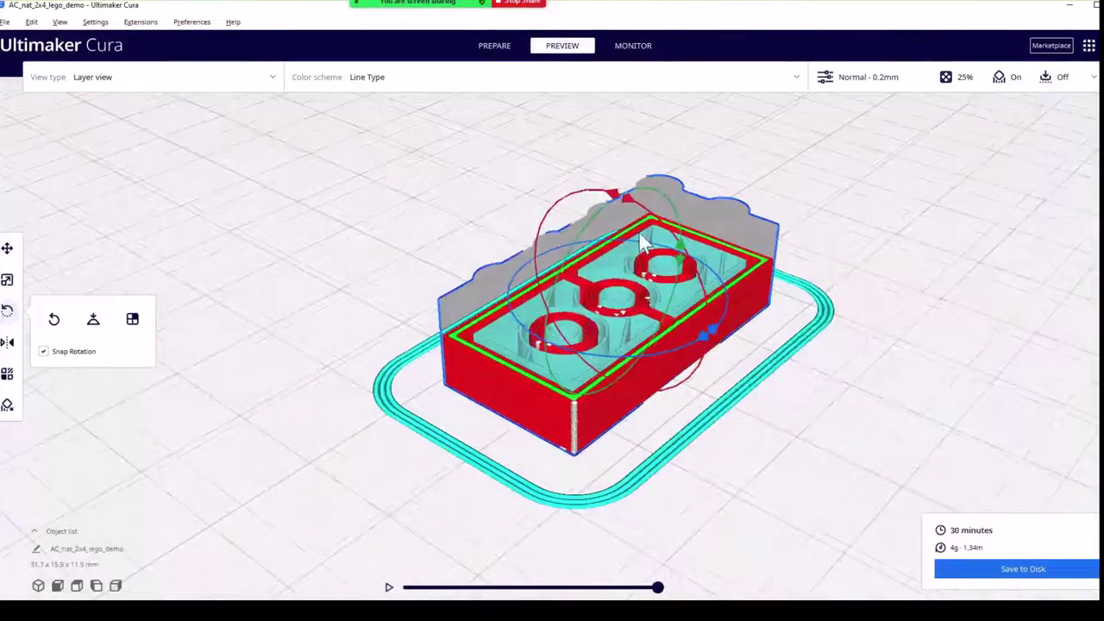
right_click_drag(644, 250, 639, 298)
scroll(641, 298, "up", 5)
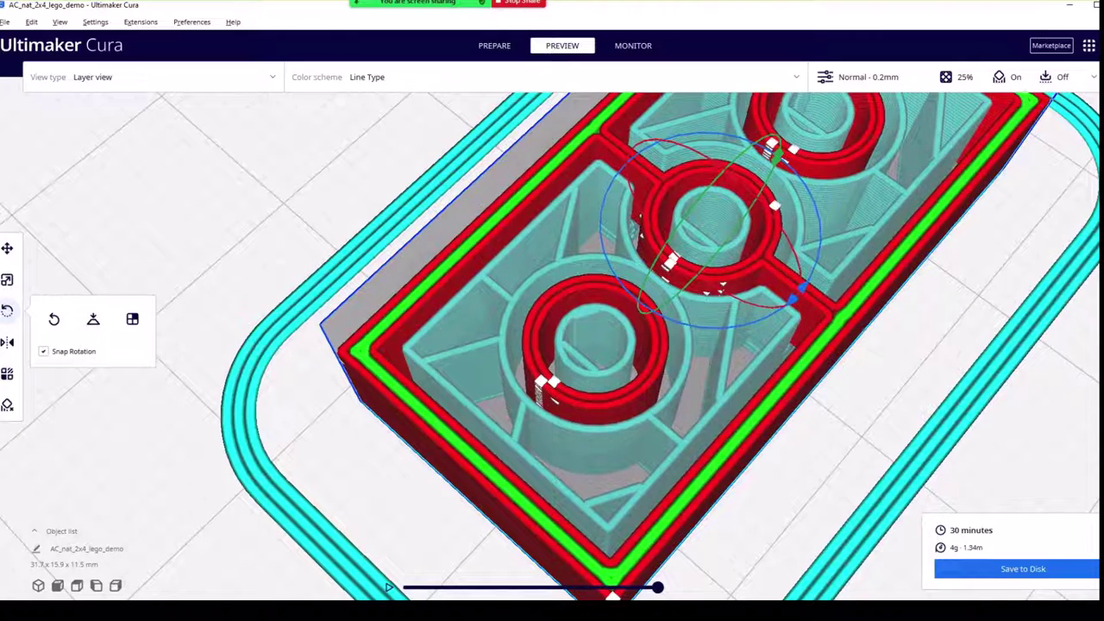
- Step down through layers and scrub the current layer's path to simulate the nozzle
scroll(916, 291, "down", 10)
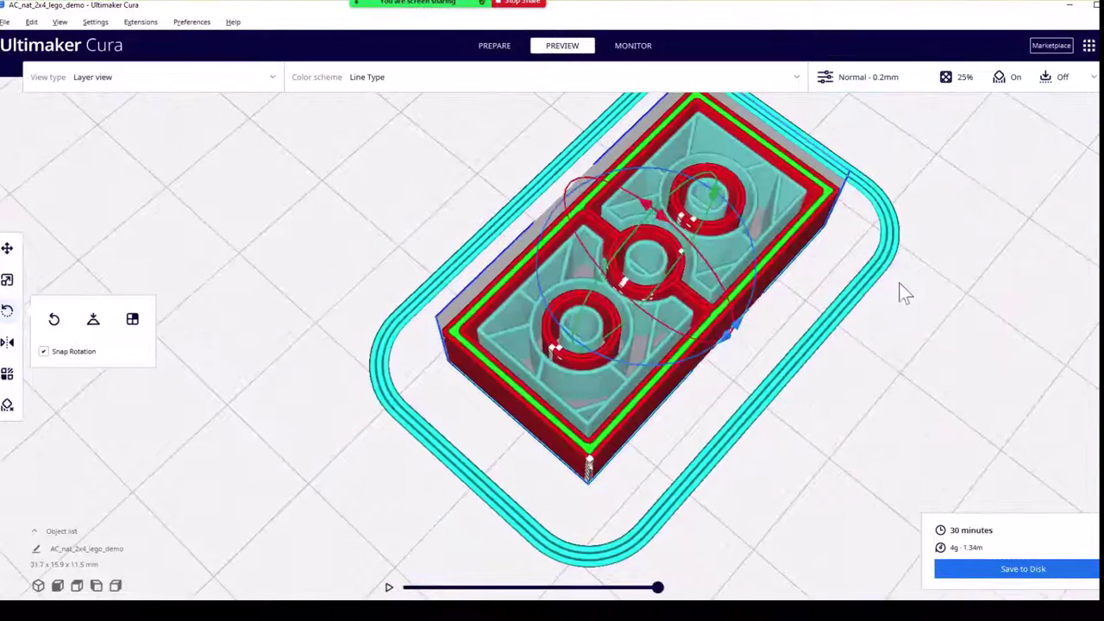
key("Down")
key("Down")
key("Down")
key("Down")
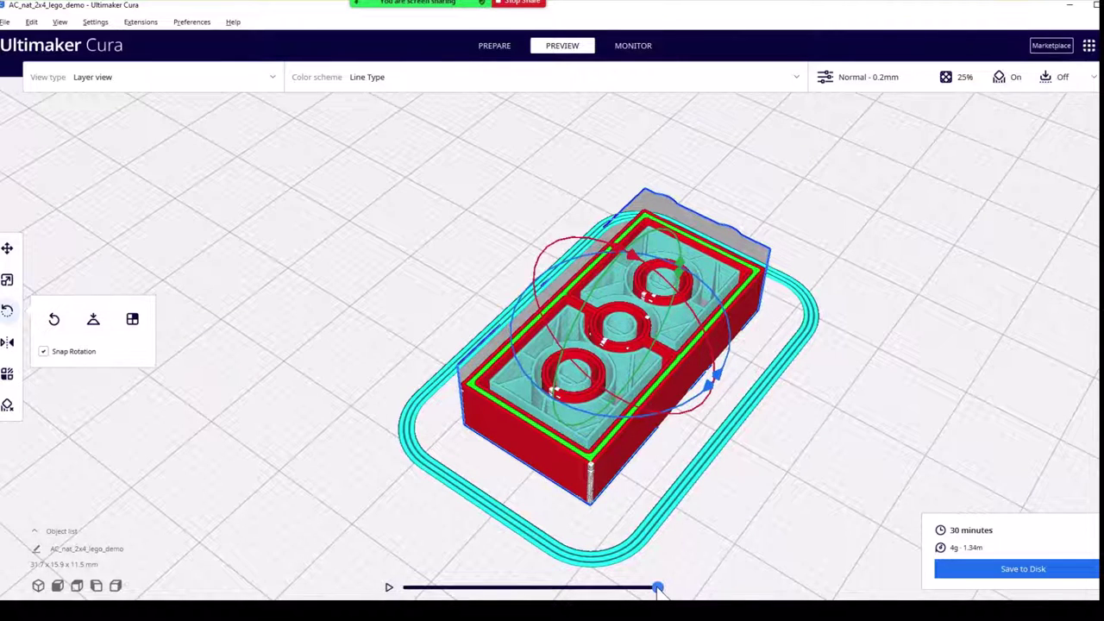
left_click(657, 588)
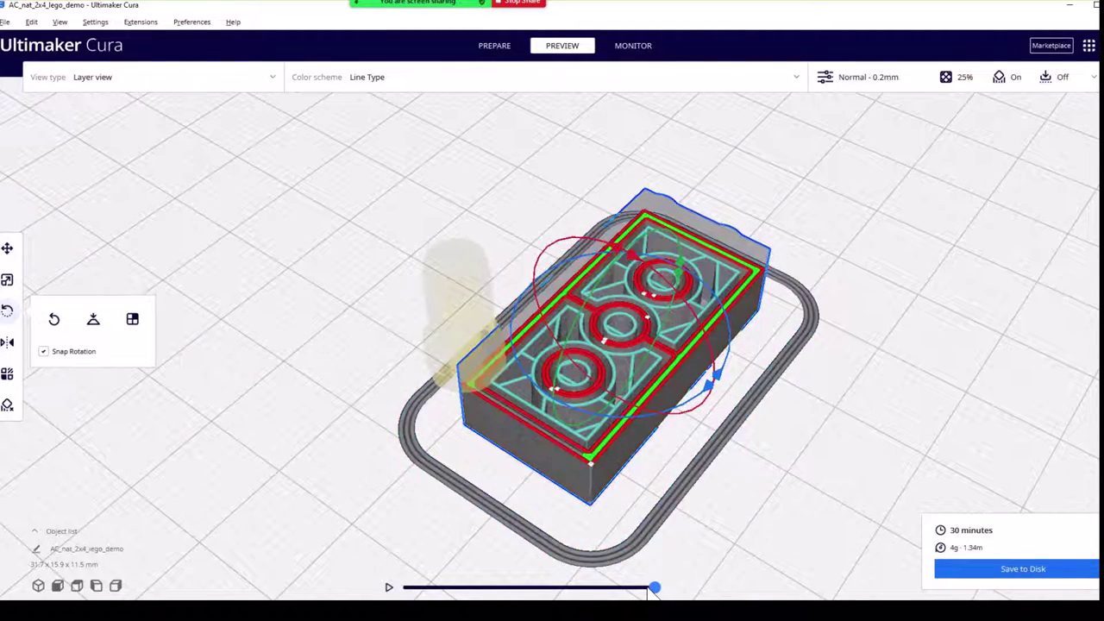
mouse_move(657, 588)
left_mouse_down()
mouse_move(467, 585)
mouse_move(431, 562)
mouse_move(385, 561)
left_mouse_up()
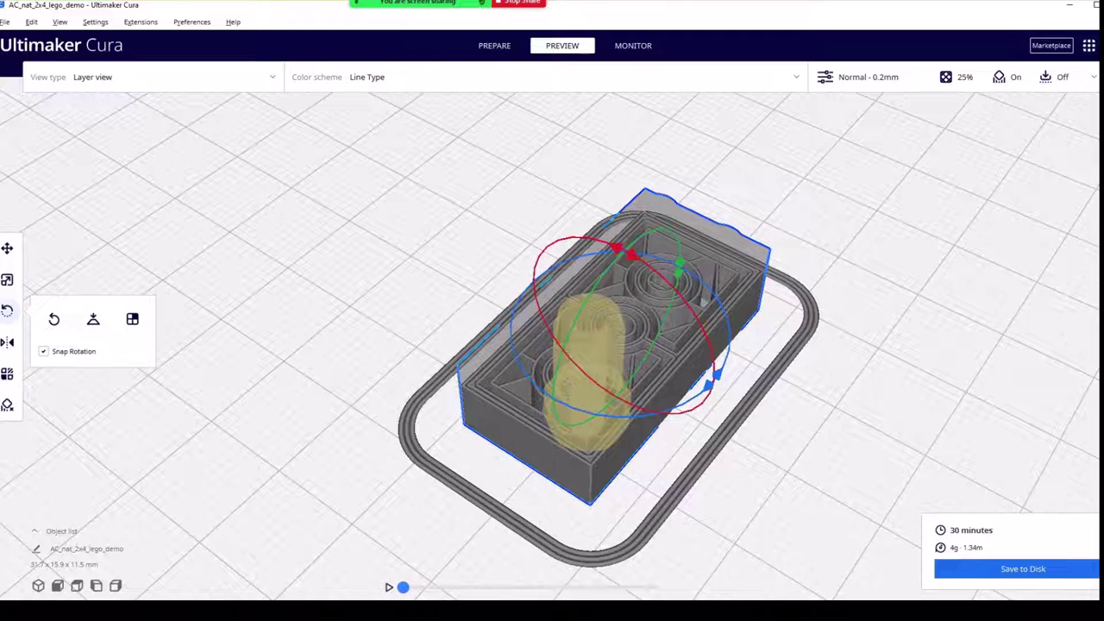
key("Down")
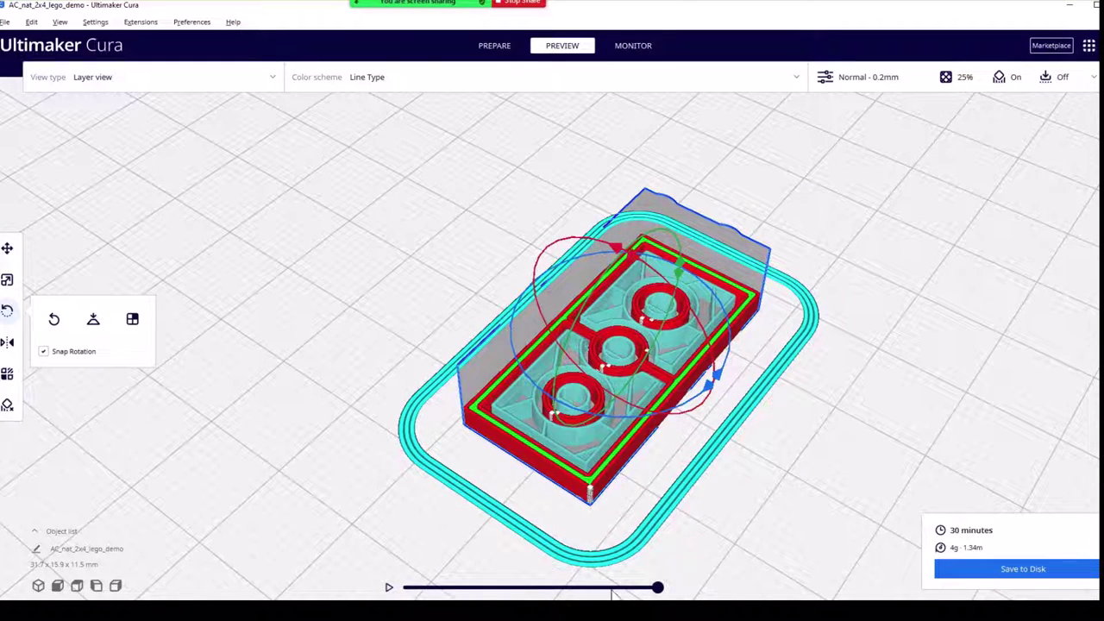
left_click_drag(660, 589, 386, 593)
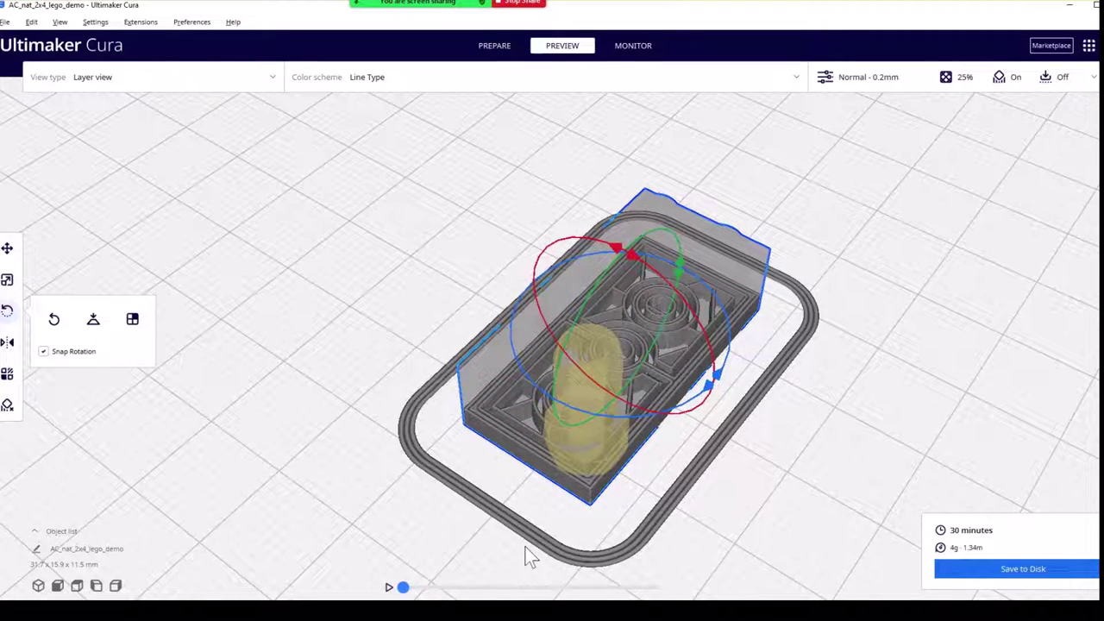
- Save the G-code as AC_nat_2x4_lego_demo in the 3D CAD folder, keeping the G-code file type
left_click(955, 571)
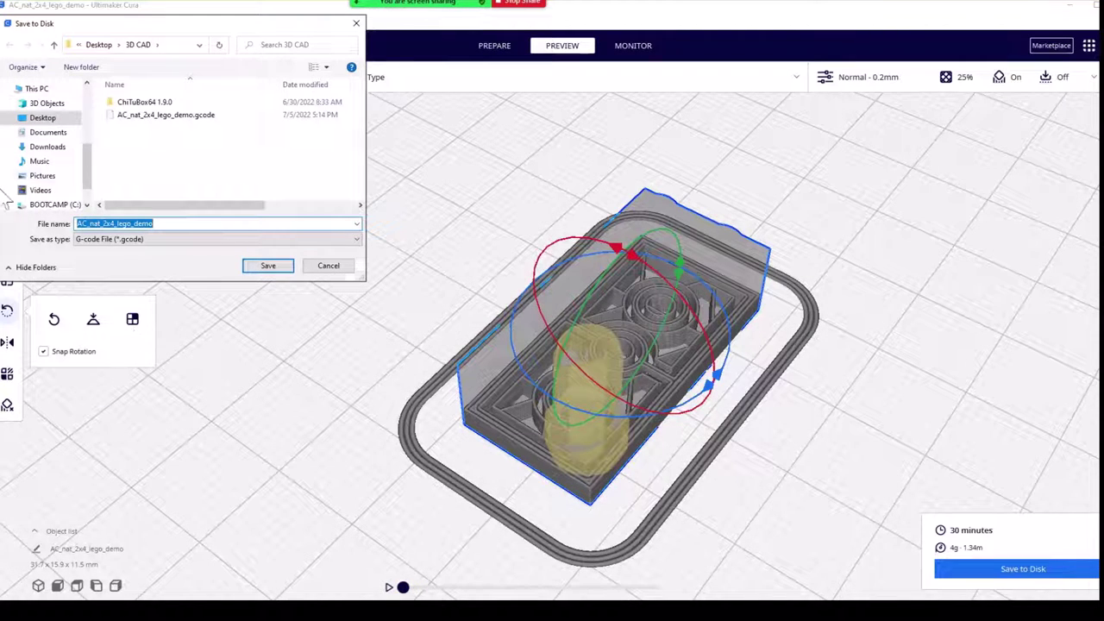
scroll(59, 177, "down", 1)
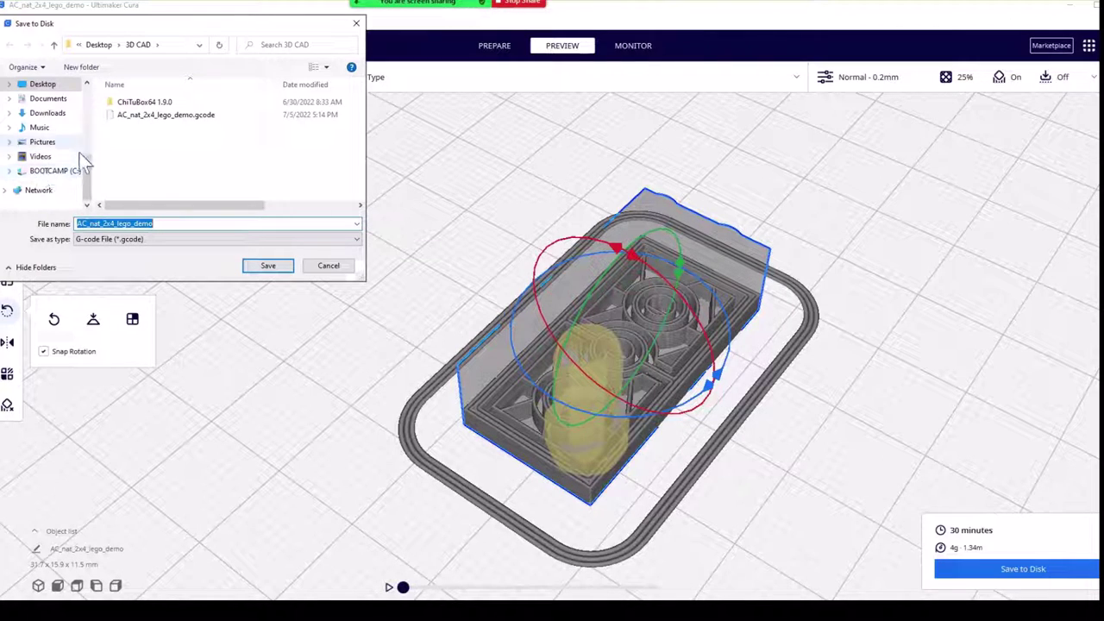
scroll(52, 173, "up", 2)
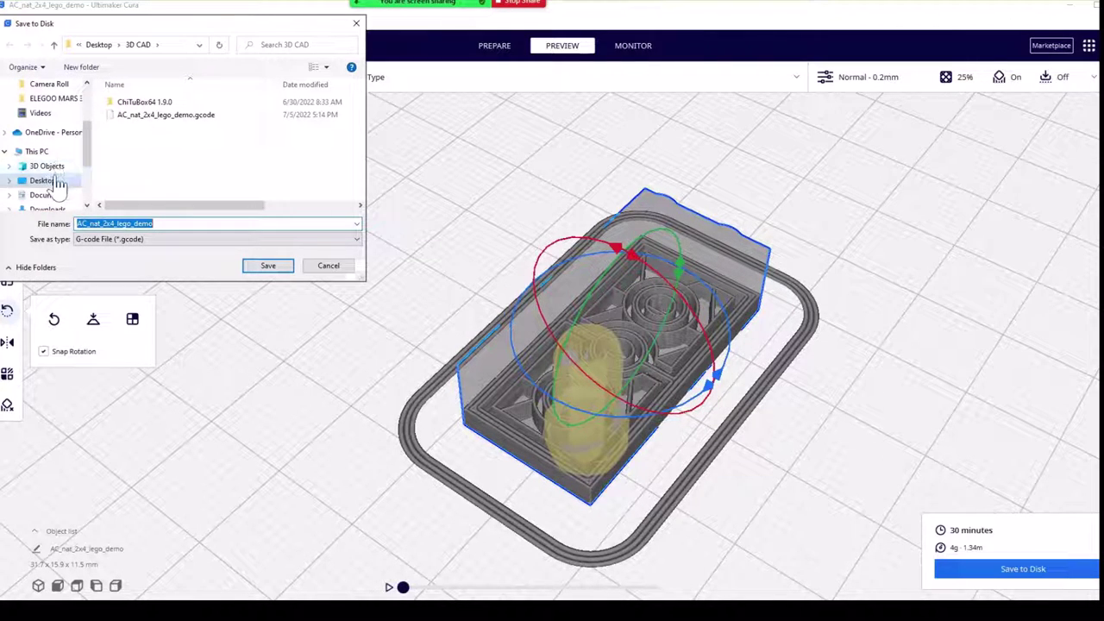
scroll(54, 172, "up", 4)
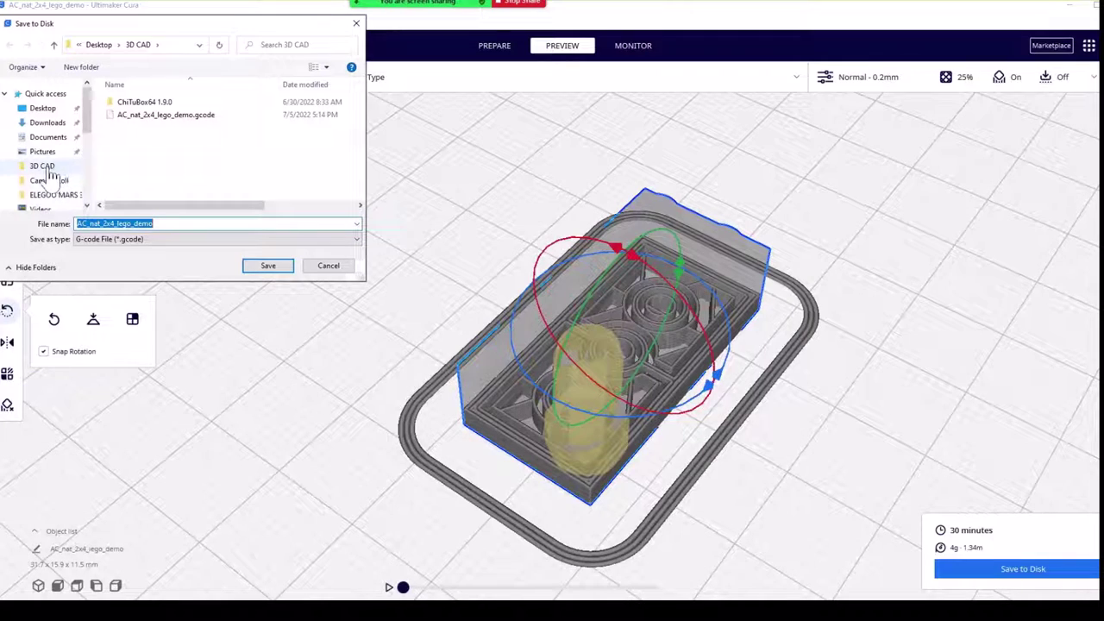
left_click(47, 170)
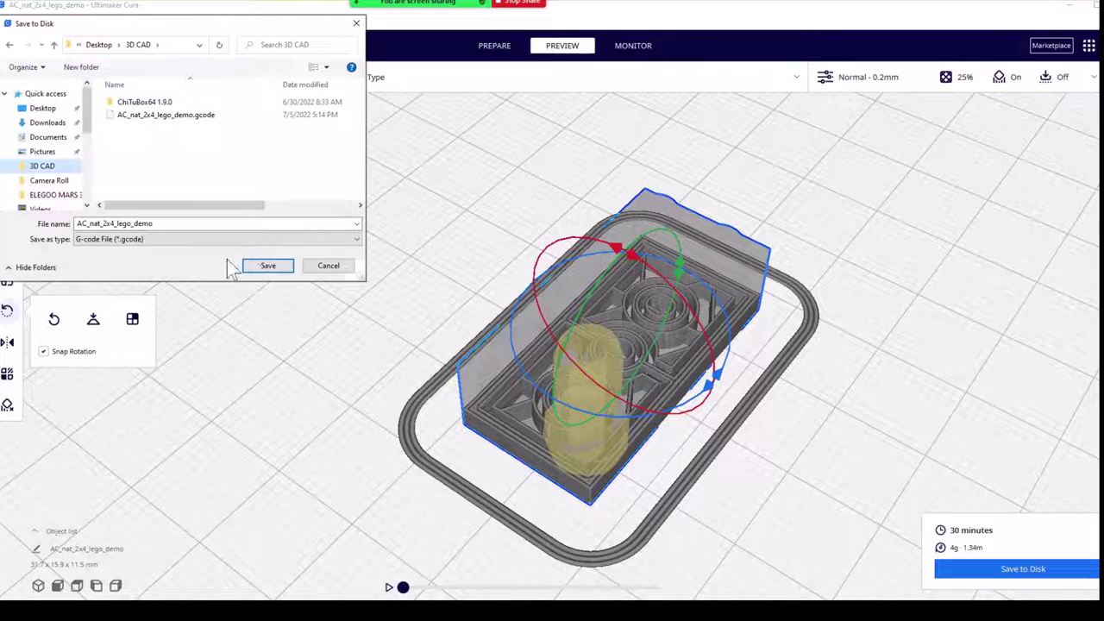
left_click(134, 240)
left_click(258, 274)
- Overwrite the existing AC_nat_2x4_lego_demo.gcode, then orbit and zoom out to view the whole build plate
left_click(256, 269)
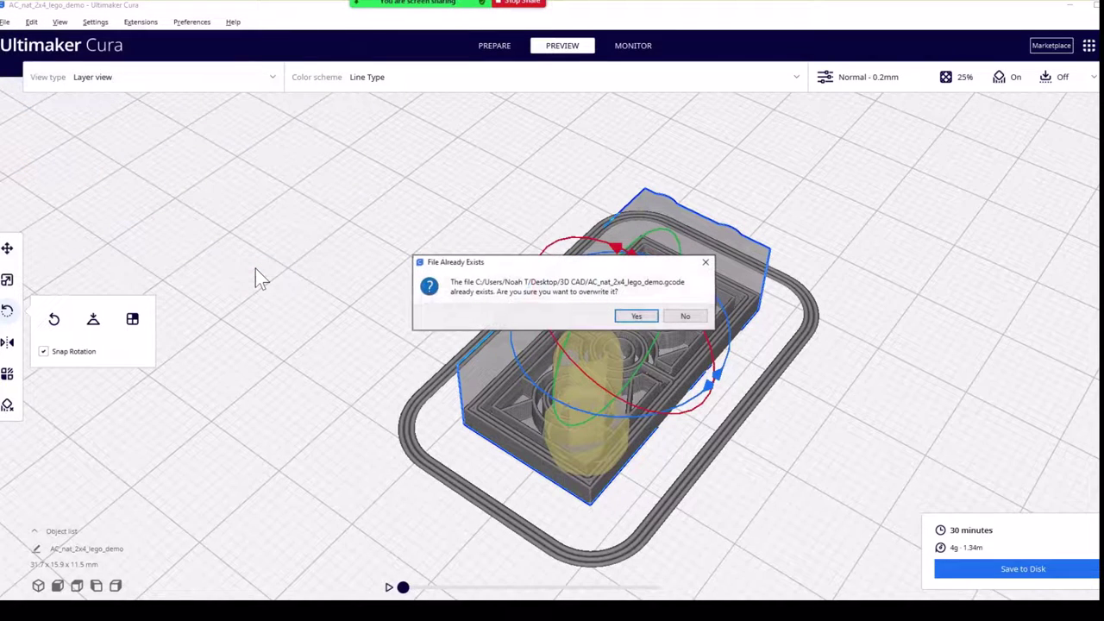
left_click(635, 315)
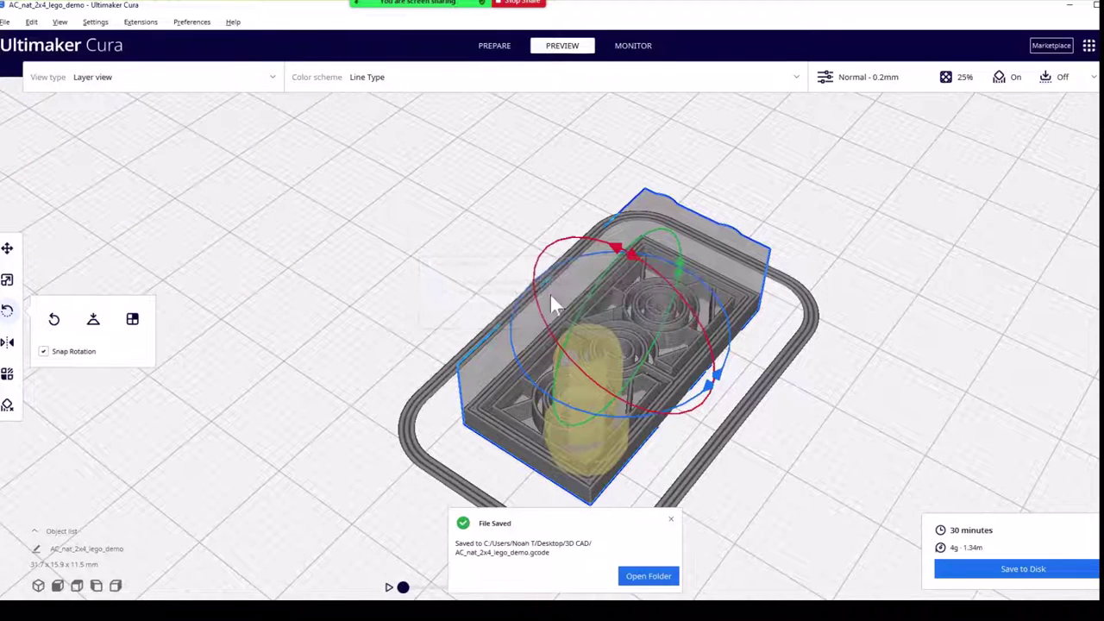
right_click_drag(466, 301, 496, 253)
scroll(504, 255, "down", 10)
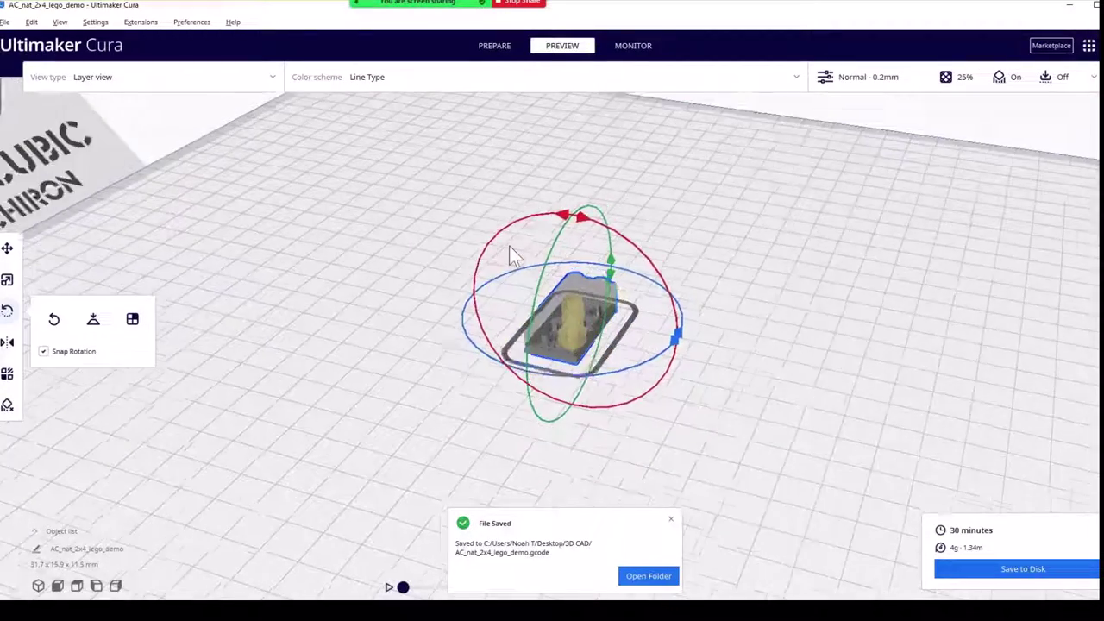
right_click_drag(509, 248, 564, 439)
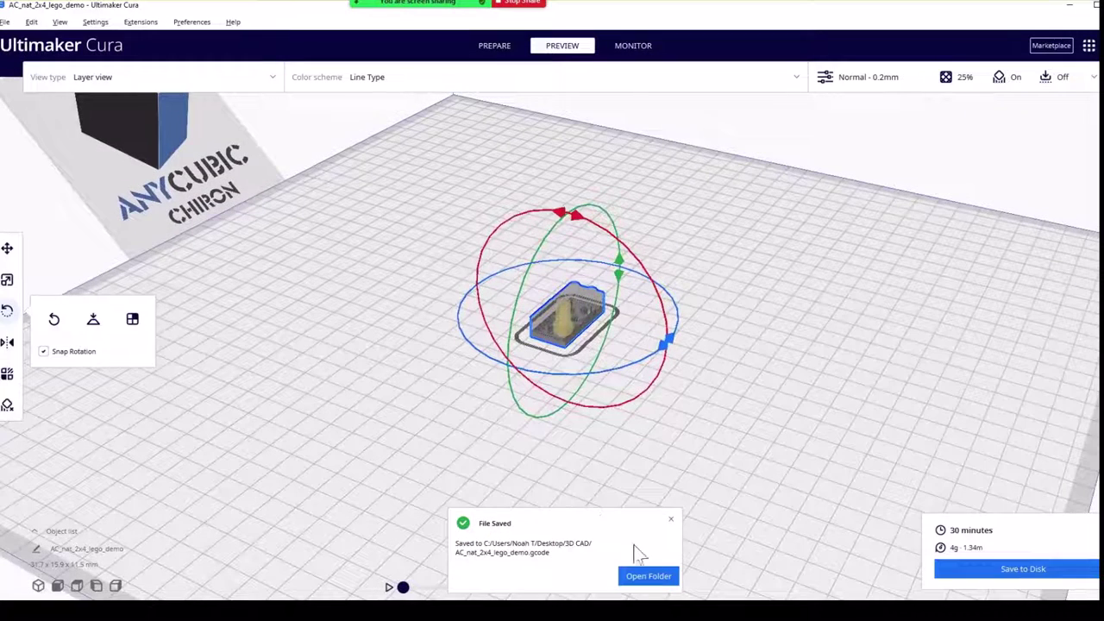